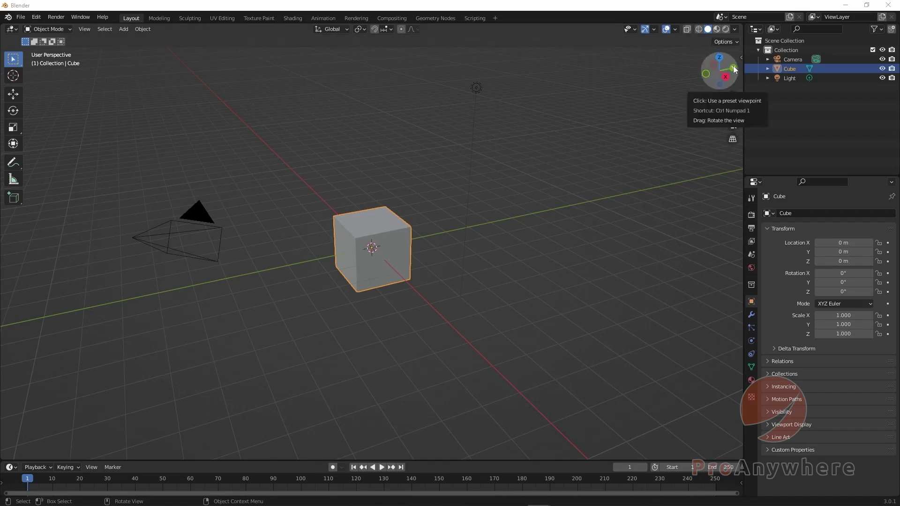
click(11, 30)
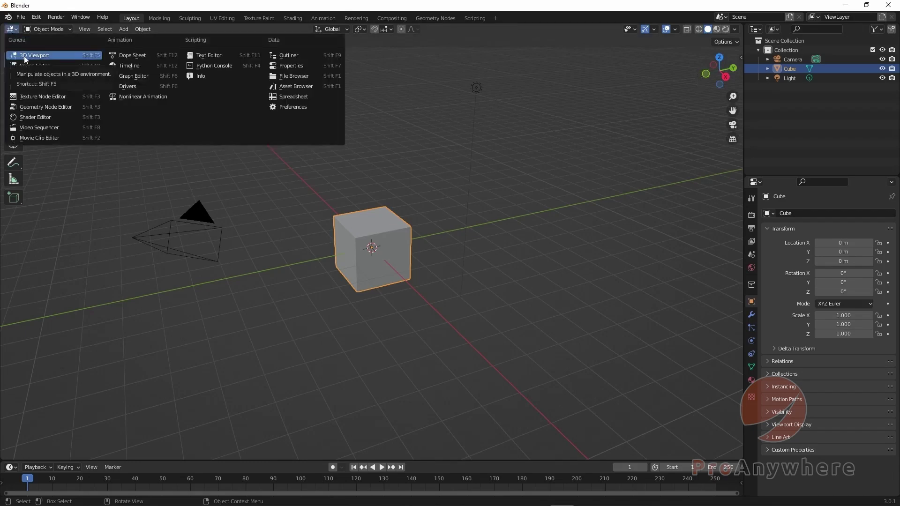
click(12, 32)
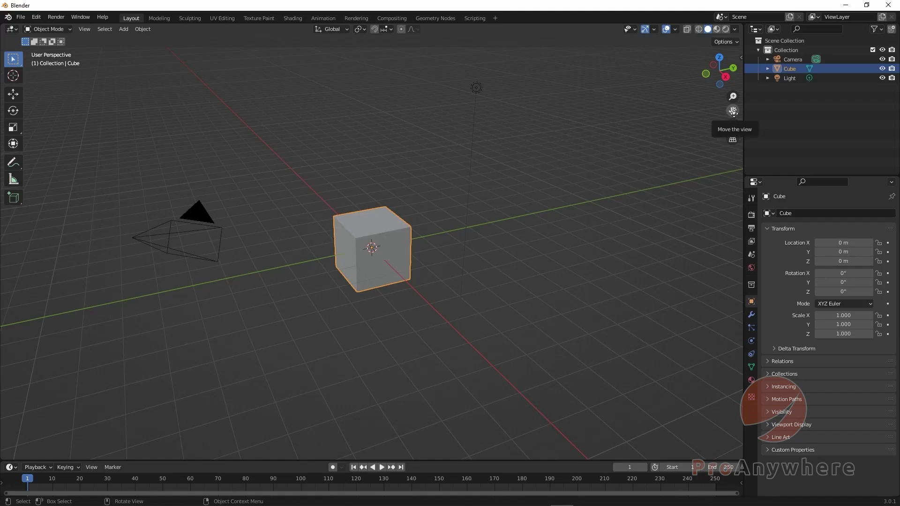
Step: Pan the 3D view away from the cube and back, and zoom in on the cube
drag(733, 112, 649, 52)
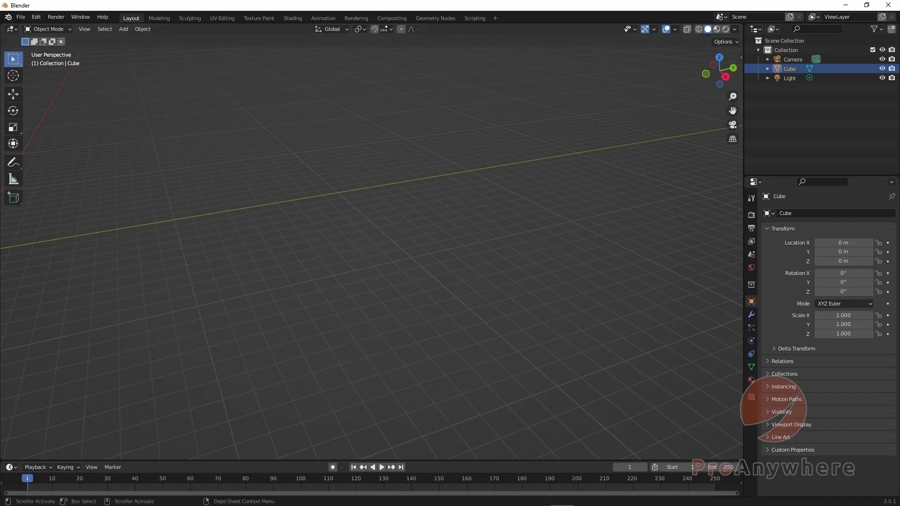
drag(733, 110, 674, 116)
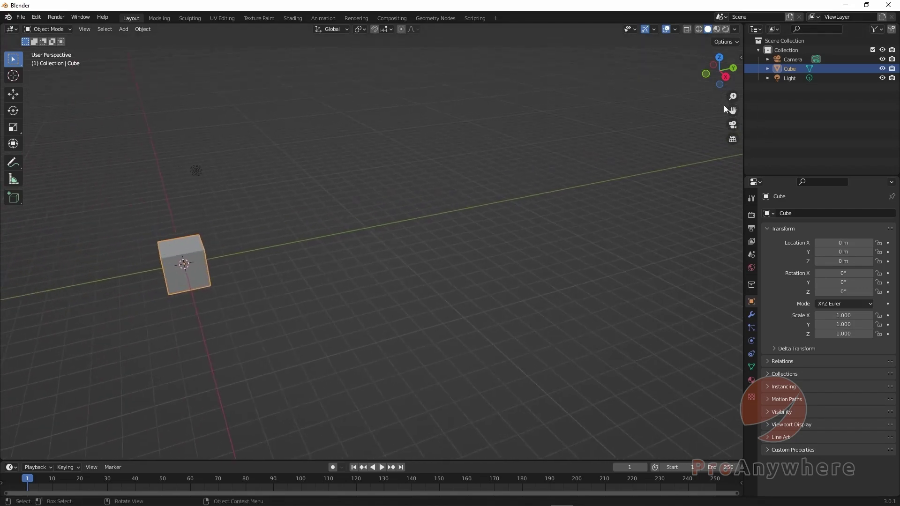
drag(733, 111, 783, 114)
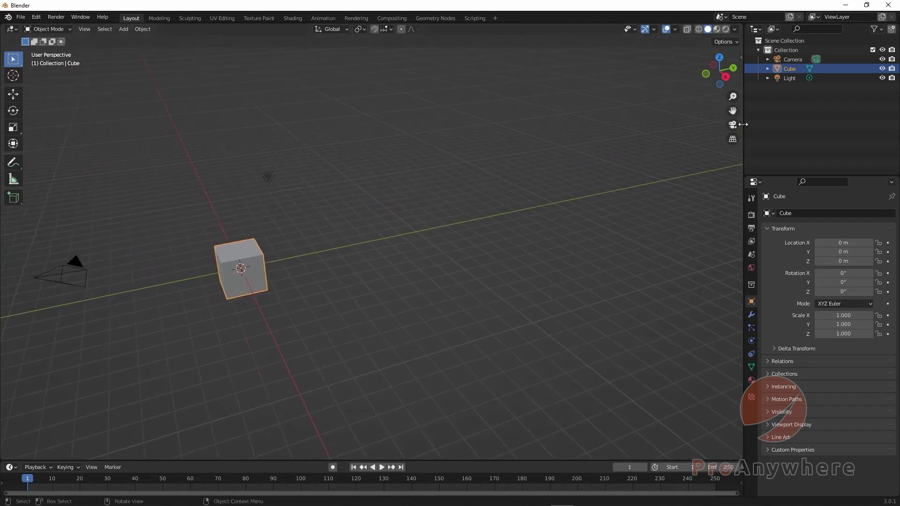
mouse_move(733, 96)
mouse_down()
mouse_move(734, 89)
mouse_move(736, 127)
mouse_move(732, 94)
mouse_up()
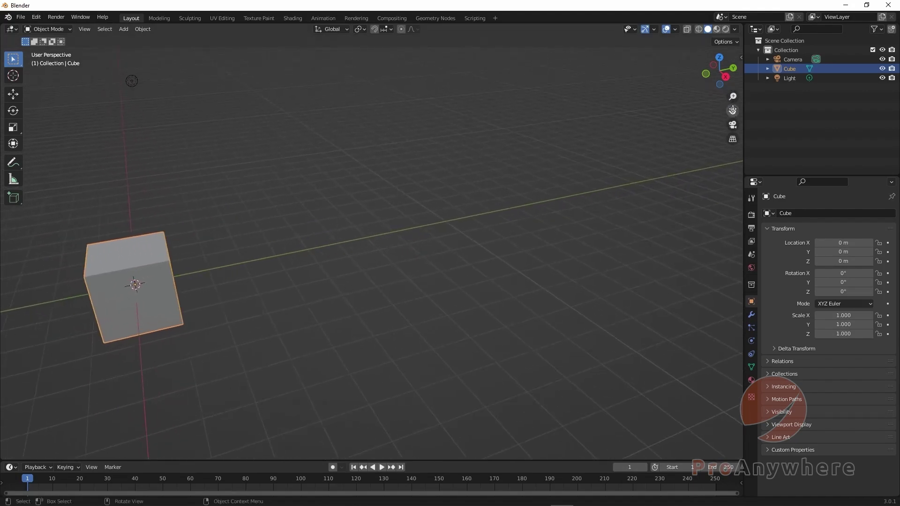
drag(132, 81, 455, 54)
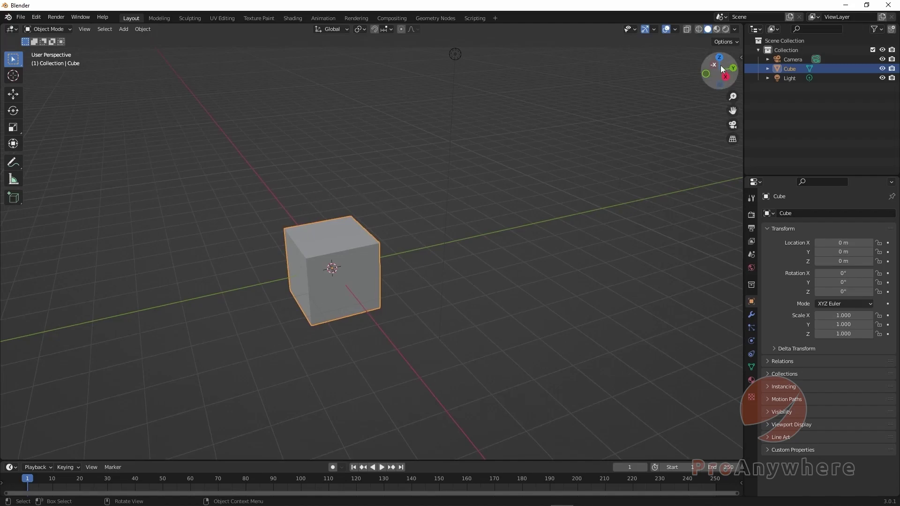
Step: Orbit the 3D view to show another side of the cube, and adjust the framing by panning and zooming
drag(721, 68, 729, 84)
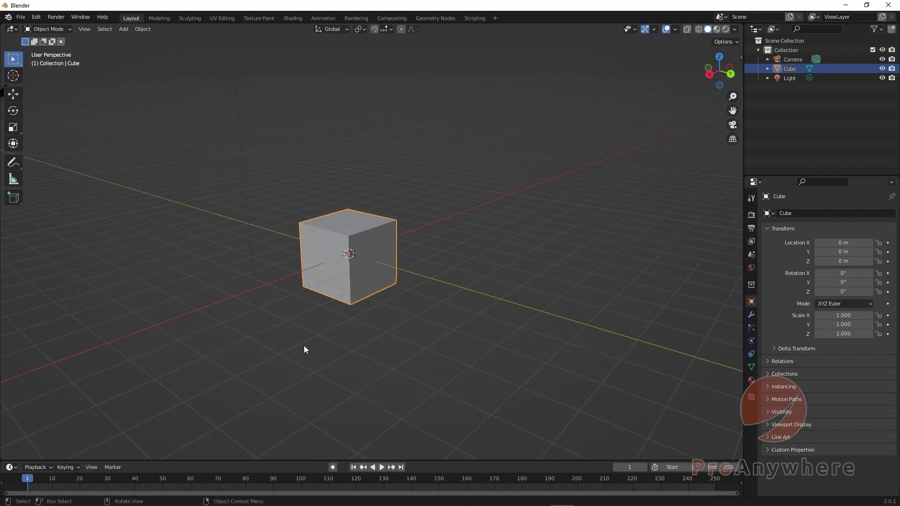
mouse_move(732, 97)
mouse_down()
mouse_move(731, 71)
mouse_move(727, 111)
mouse_move(724, 51)
mouse_move(728, 105)
mouse_move(752, 67)
mouse_move(653, 101)
mouse_move(809, 91)
mouse_move(693, 91)
mouse_move(732, 110)
mouse_up()
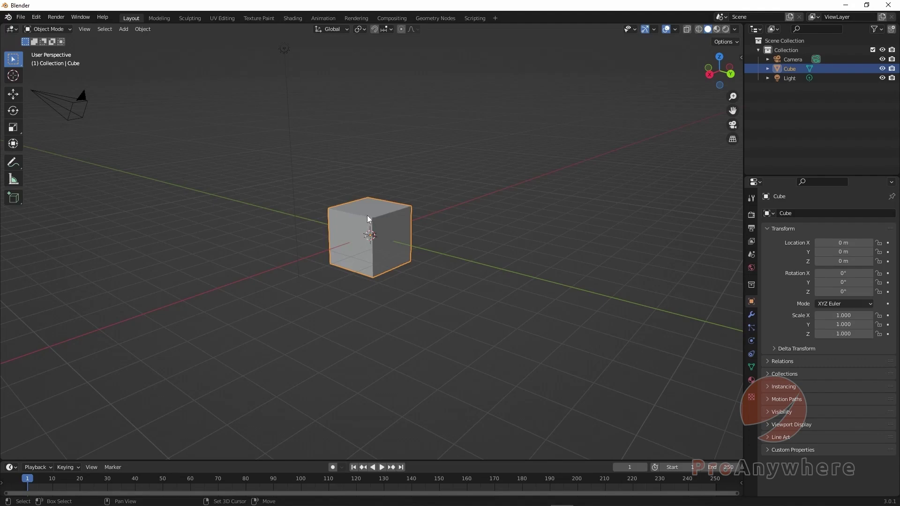
shift+middle_drag(367, 215, 355, 249)
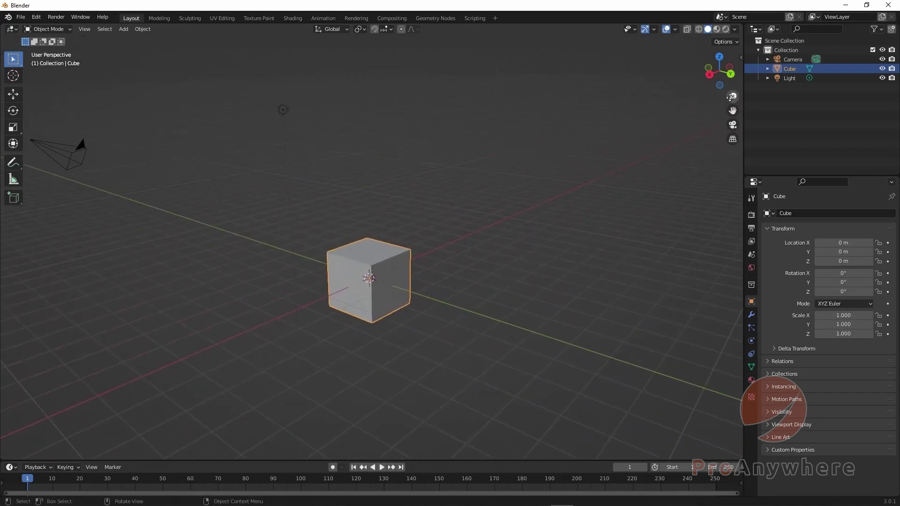
mouse_move(733, 96)
mouse_down()
mouse_move(732, 110)
mouse_move(733, 82)
mouse_move(733, 112)
mouse_move(733, 92)
mouse_up()
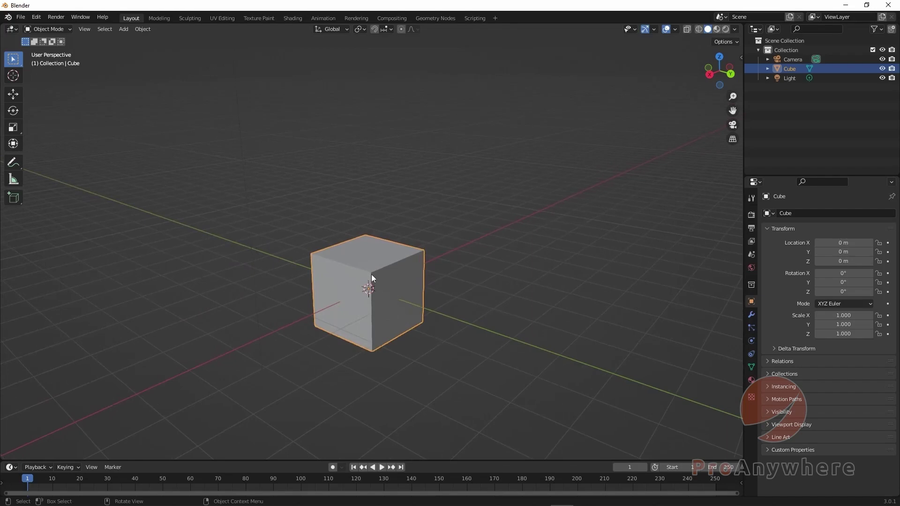
Step: Zoom in and out on the cube repeatedly and orbit slightly around it, keeping the whole cube in view
scroll(370, 269, down, 4)
scroll(364, 276, up, 4)
scroll(356, 278, down, 5)
scroll(356, 281, up, 7)
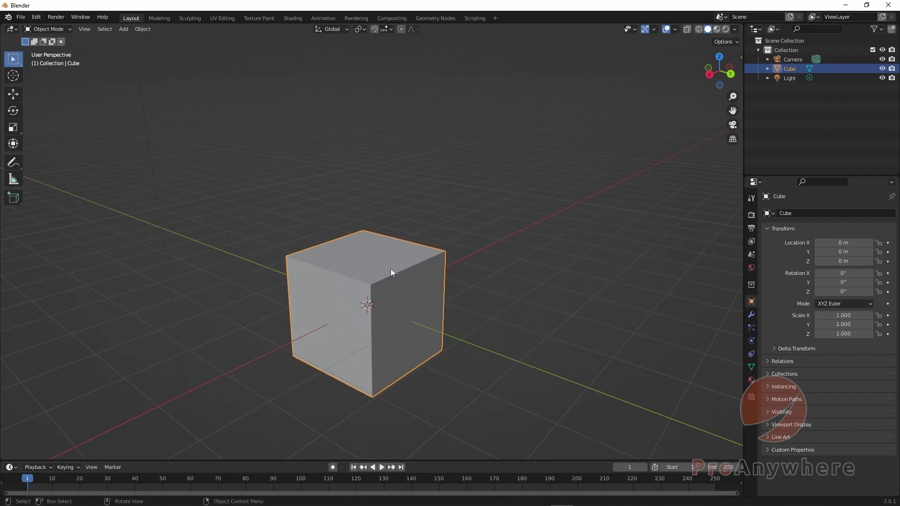
key(ctrl)
ctrl+middle_drag(374, 268, 320, 383)
drag(721, 70, 722, 73)
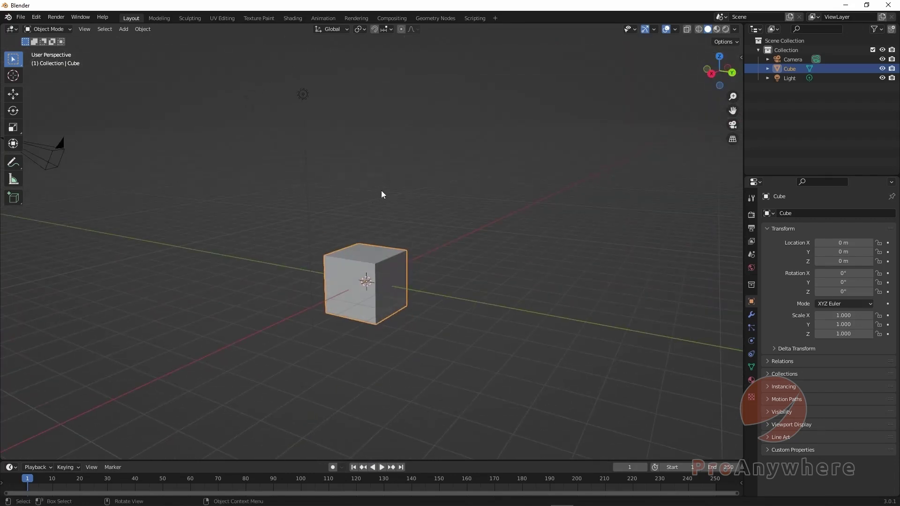
mouse_move(382, 192)
middle_down()
mouse_move(335, 181)
mouse_move(398, 225)
mouse_move(415, 161)
mouse_move(364, 156)
mouse_move(330, 244)
mouse_move(418, 220)
mouse_move(397, 158)
mouse_move(329, 159)
mouse_move(394, 169)
mouse_move(357, 219)
mouse_move(376, 192)
mouse_move(374, 201)
middle_up()
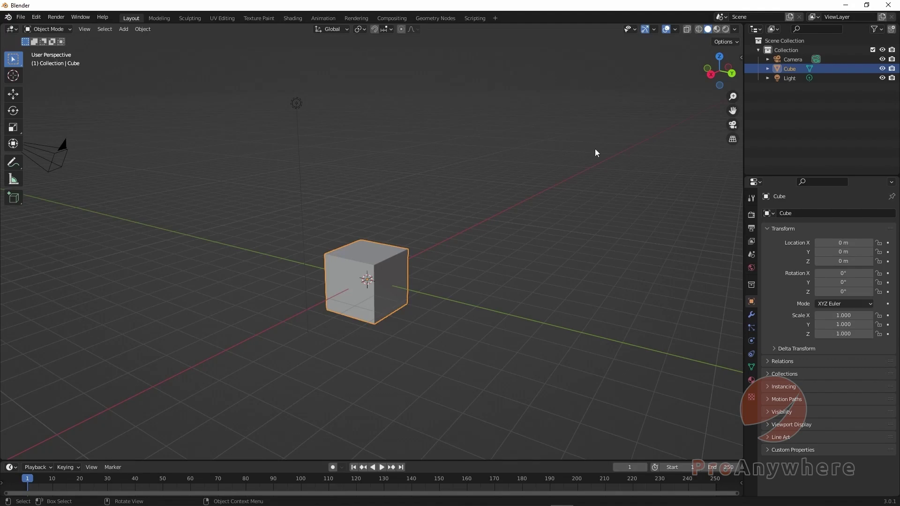
Step: View the cube from preset axis viewpoints, including Left Orthographic, and orbit back to an oblique view
click(730, 69)
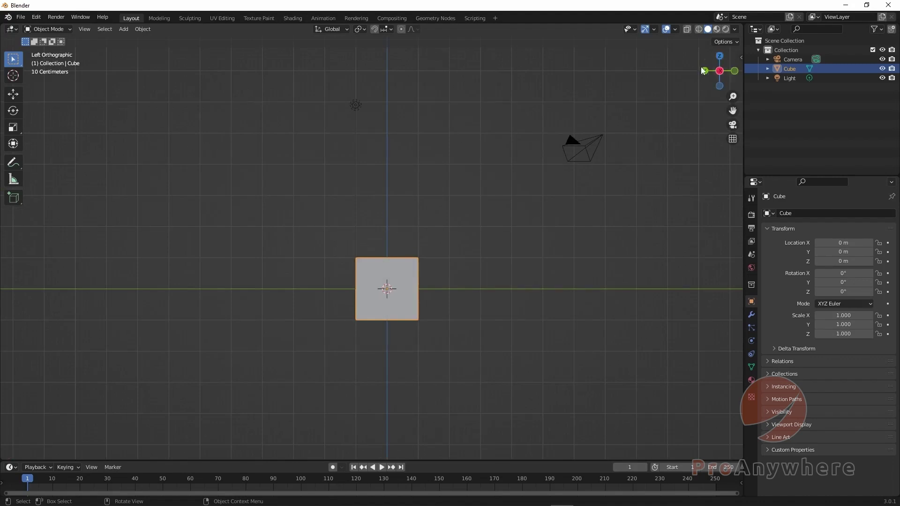
drag(712, 61, 27, 66)
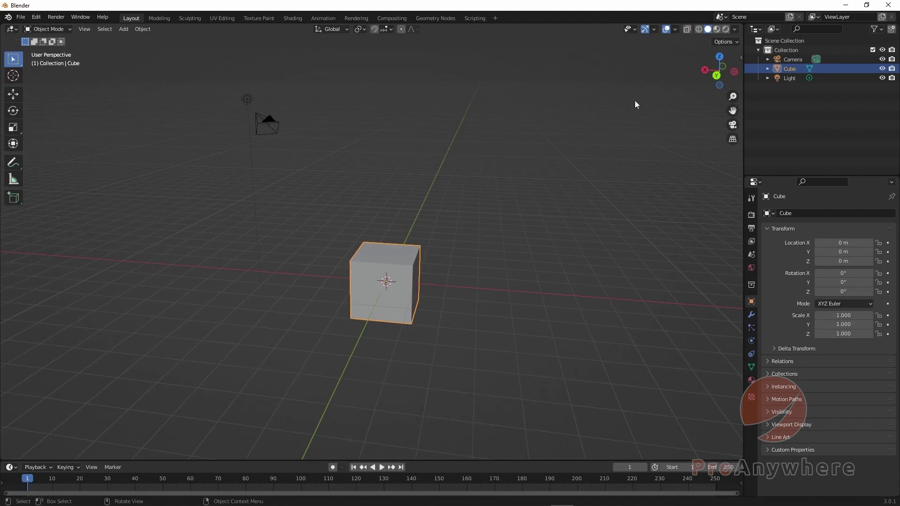
drag(720, 69, 721, 69)
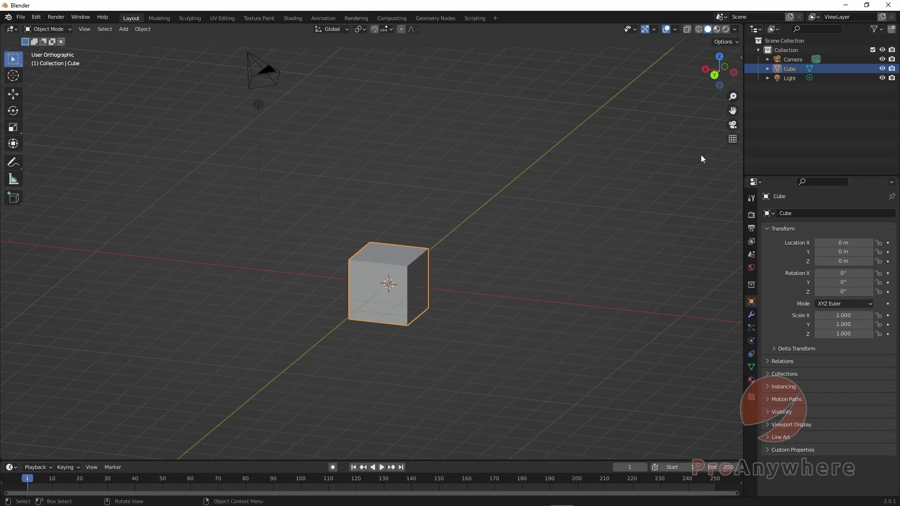
Step: Compare the cube in perspective and orthographic projection, ending in the perspective view
click(733, 140)
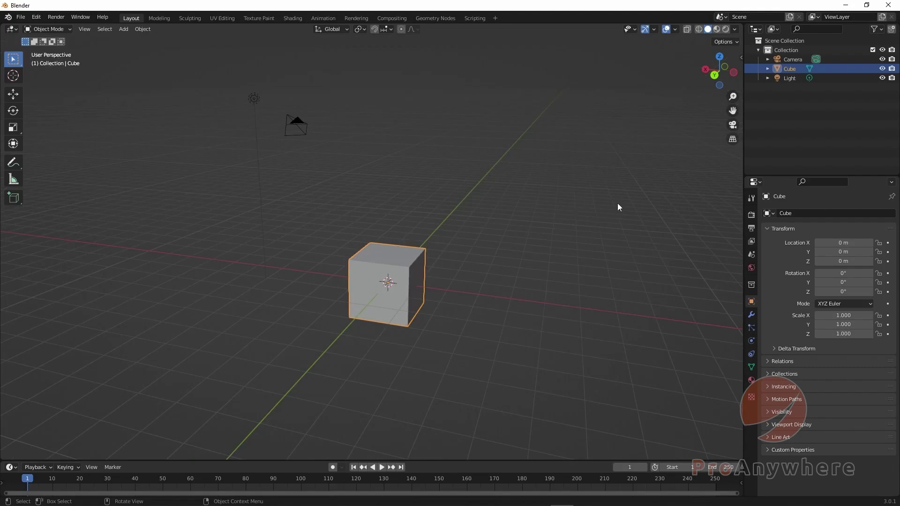
key(KP_5)
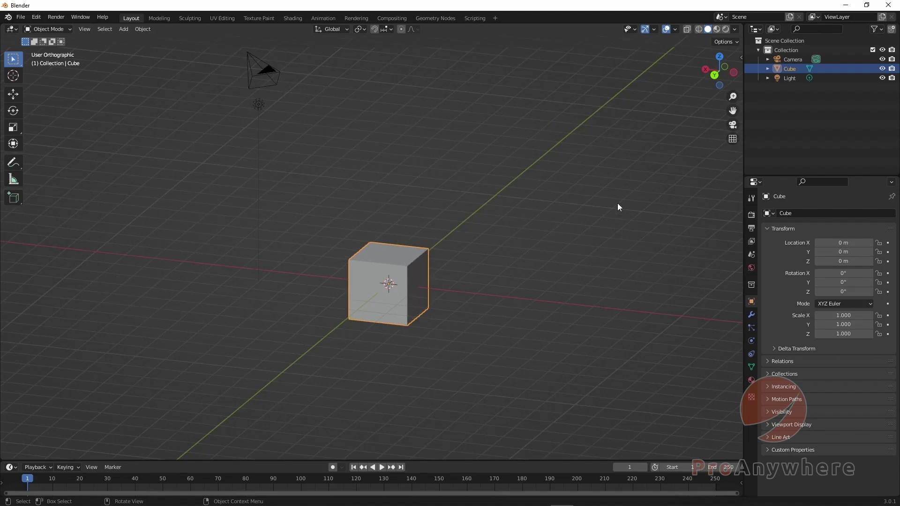
key(KP_5)
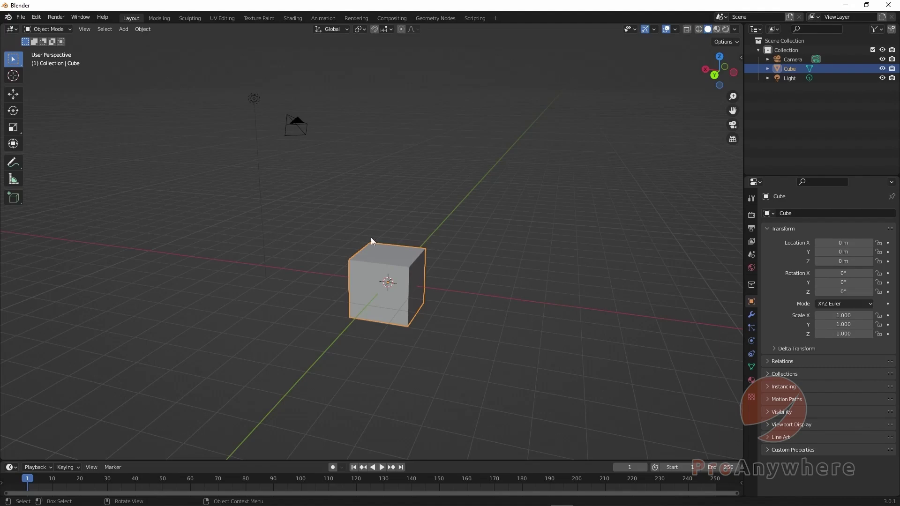
Step: Enable Emulate Numpad in the keyboard input preferences and close the preferences window
click(36, 17)
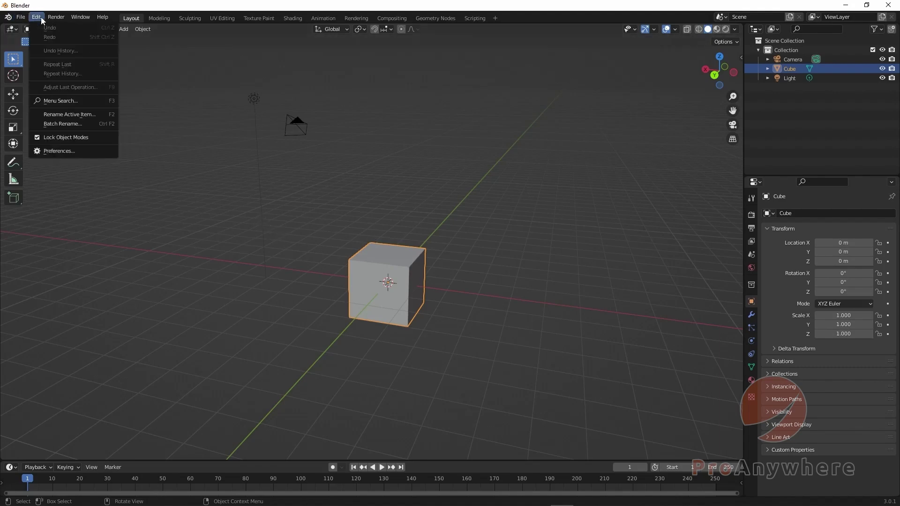
click(63, 149)
drag(54, 13, 284, 132)
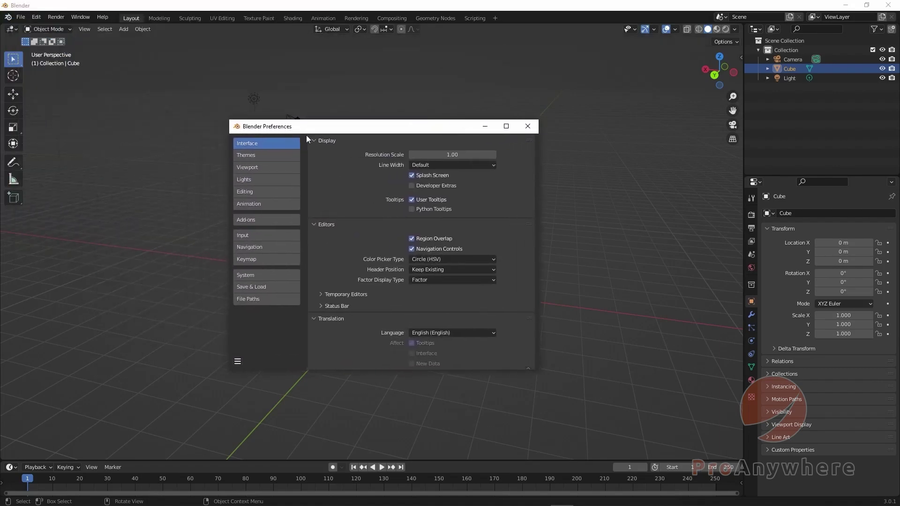
click(249, 238)
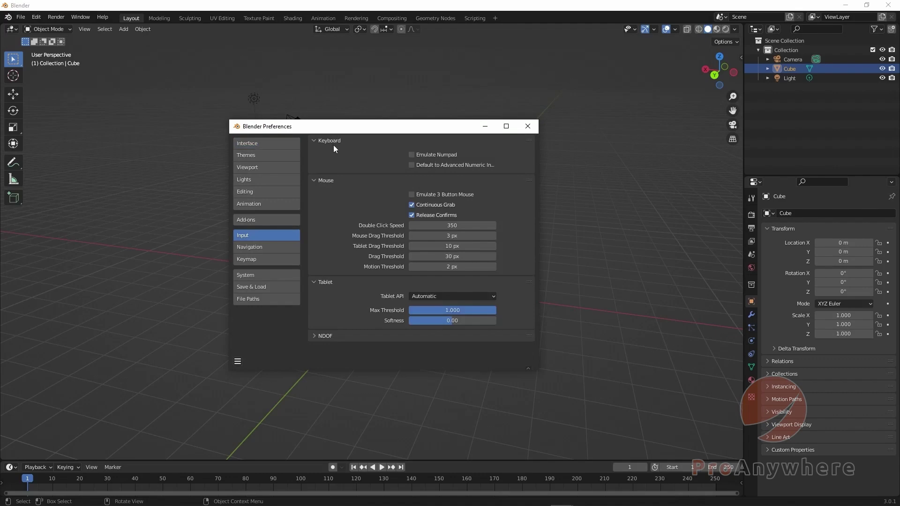
click(412, 155)
click(527, 128)
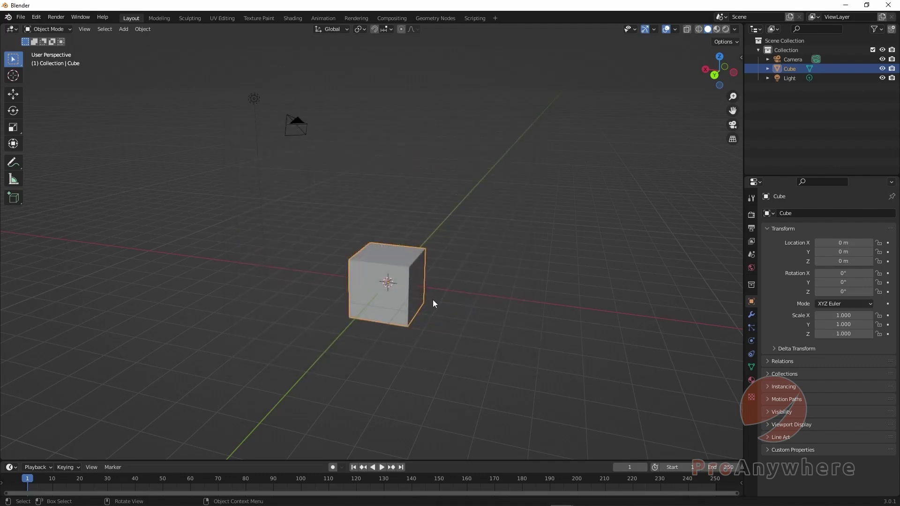
Step: Switch the view to orthographic projection and back to perspective, and zoom out and in on the cube
key(5)
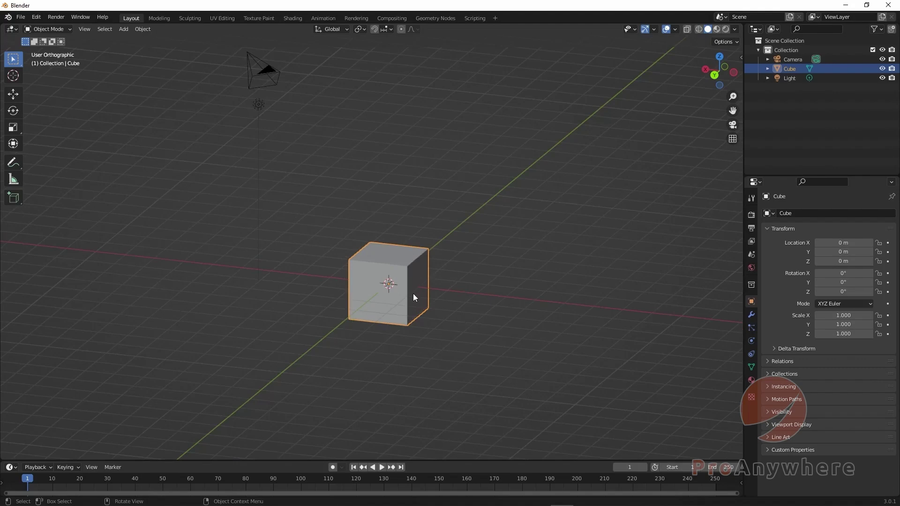
key(5)
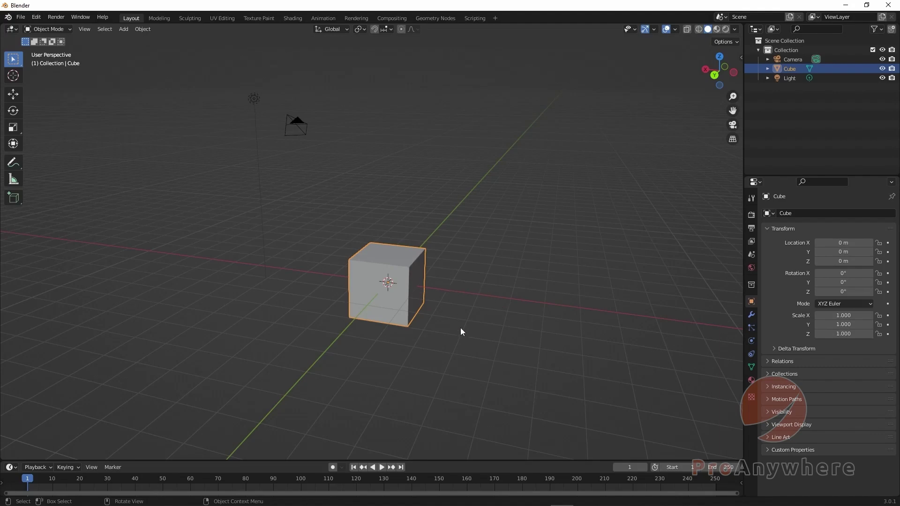
key(shift)
scroll(463, 289, down, 2)
scroll(463, 292, up, 2)
Step: Select the camera object and check the view through it, returning to the user perspective each time
key(KP_0)
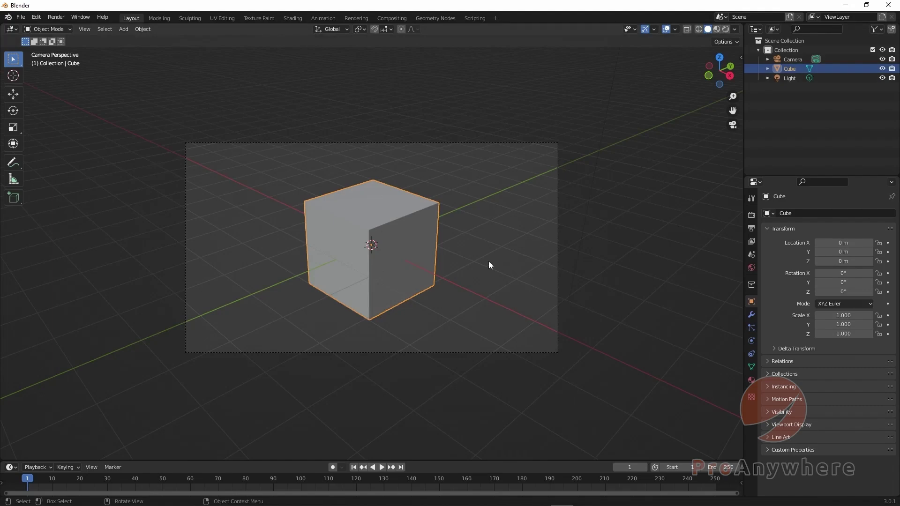
key(KP_0)
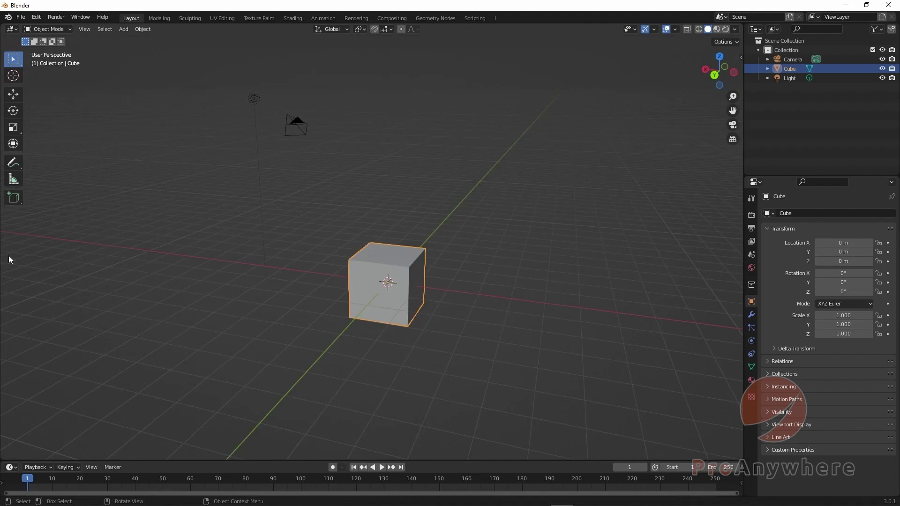
click(300, 125)
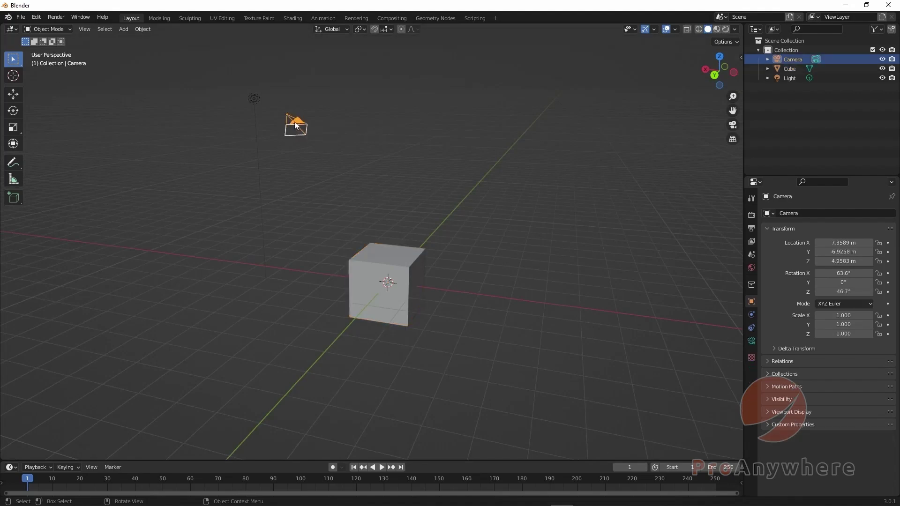
key(KP_0)
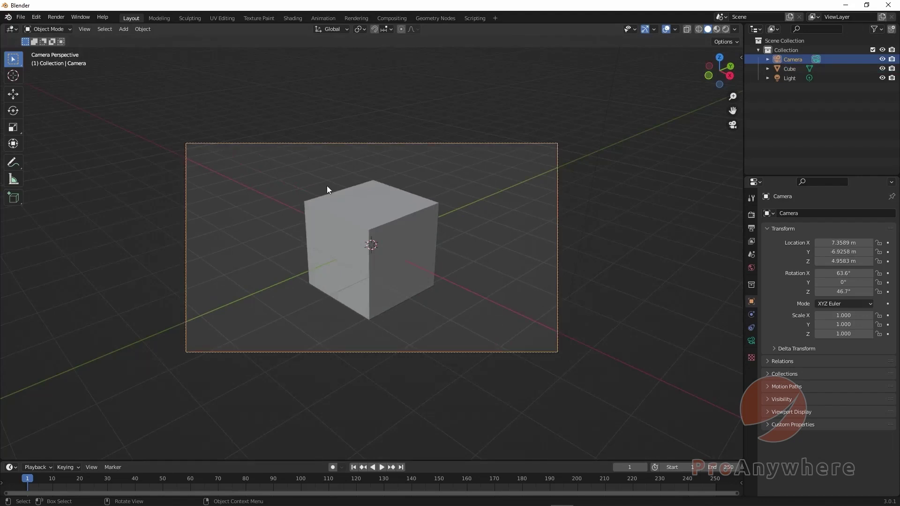
key(KP_0)
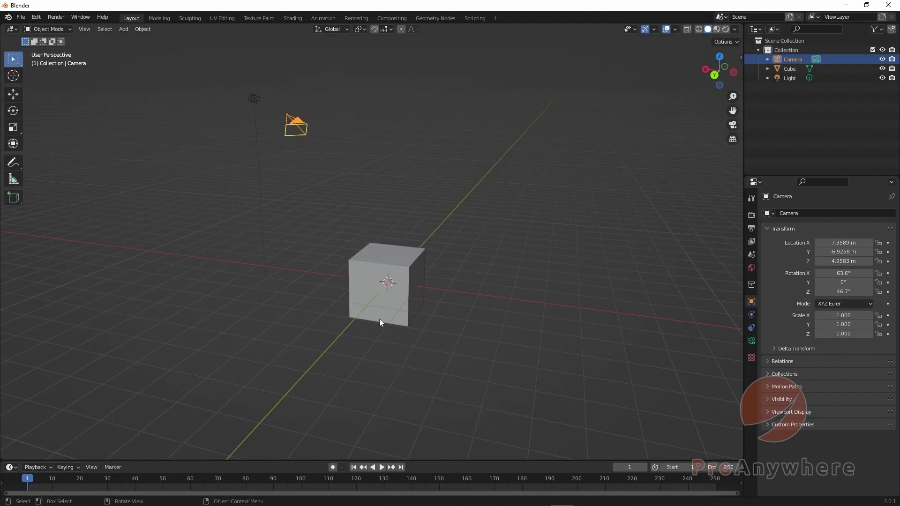
Step: Orbit the view behind the selected camera and look through it to compare how it frames the cube
middle_drag(327, 301, 400, 297)
drag(720, 70, 724, 75)
middle_drag(415, 213, 327, 280)
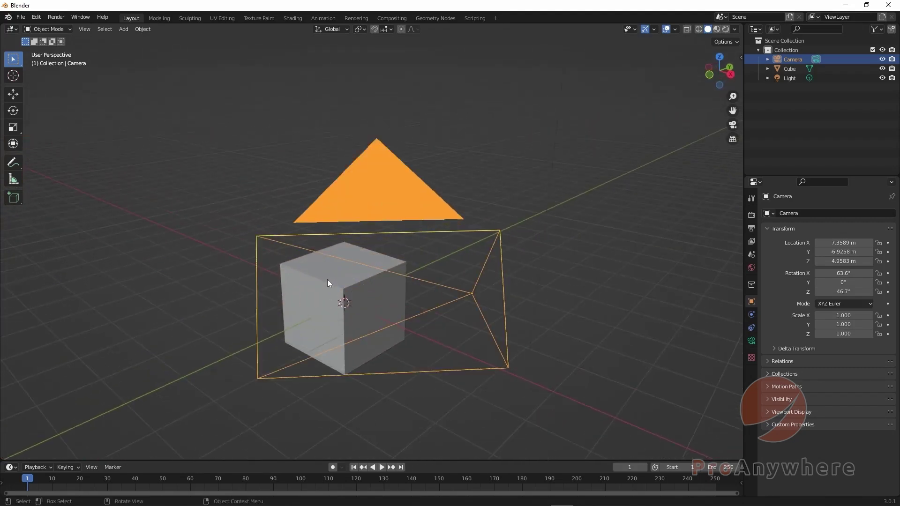
key(KP_0)
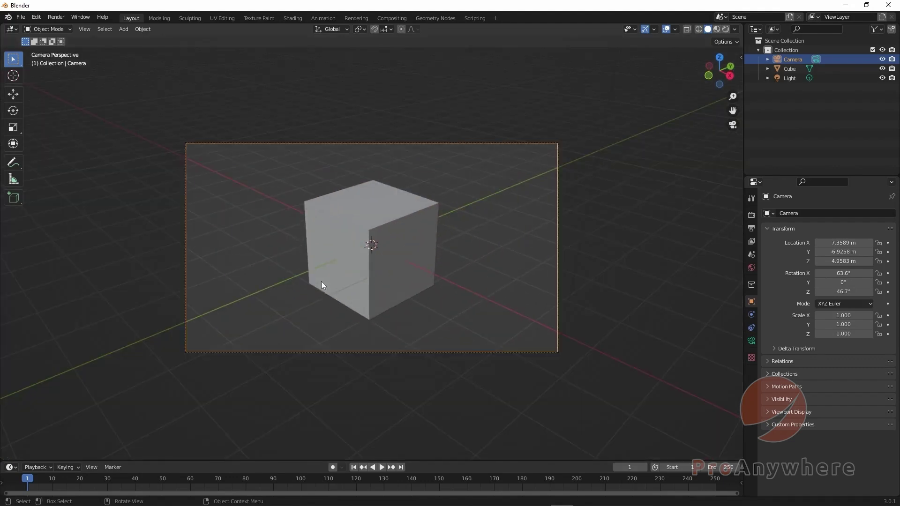
Step: Leave the camera view and look at the cube in the Top Orthographic view
middle_drag(322, 282, 333, 314)
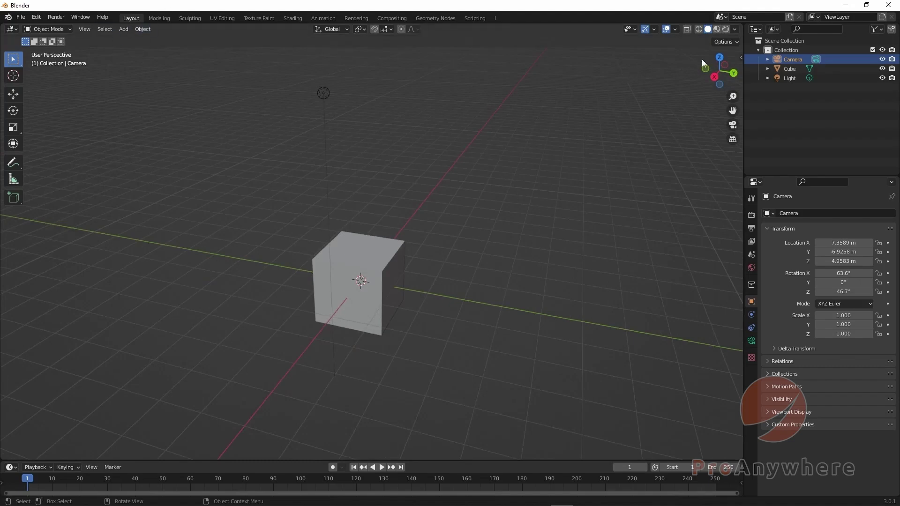
click(718, 57)
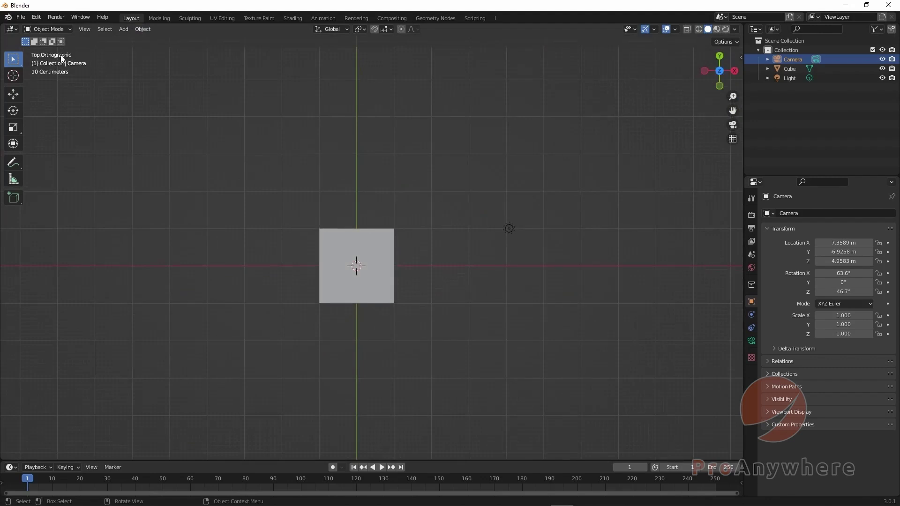
Step: Switch the top view between orthographic and perspective projection, ending in Top Perspective
key(KP_5)
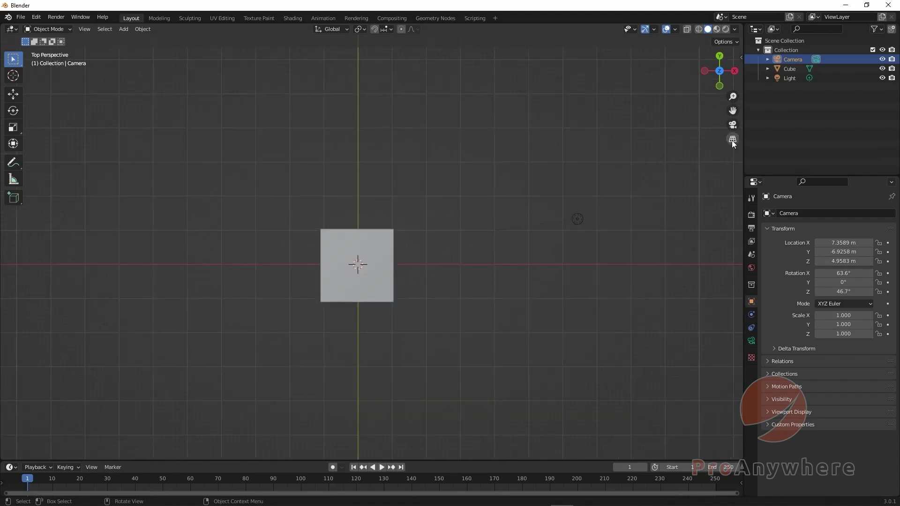
key(KP_5)
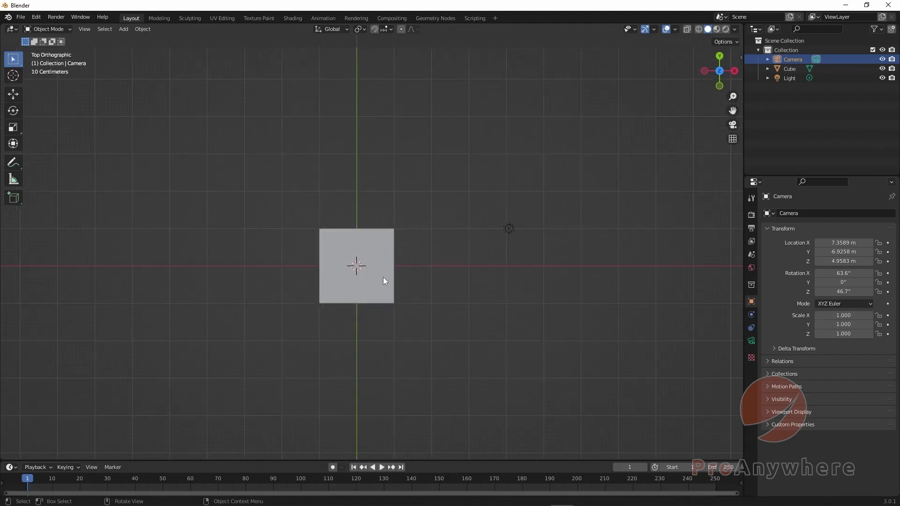
key(KP_5)
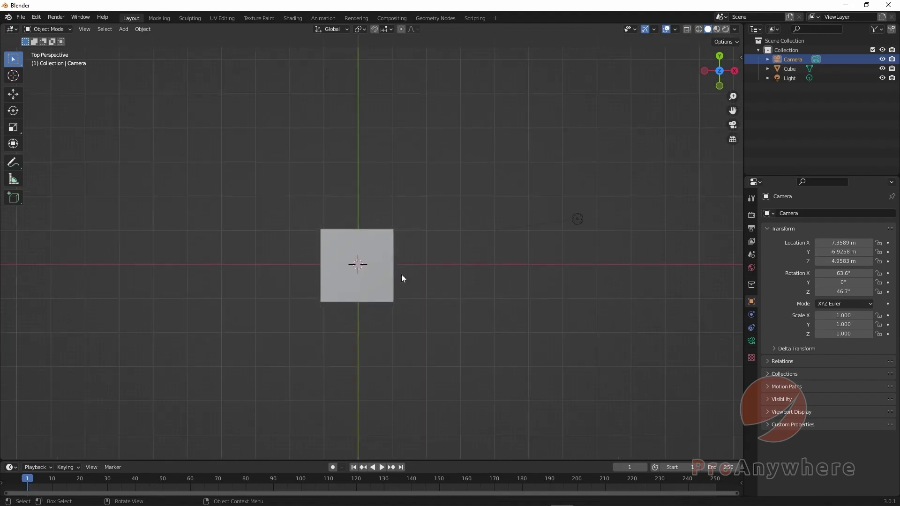
Step: Flip the view between Bottom and Top Orthographic, and orbit away from the bottom view into a user perspective
click(719, 75)
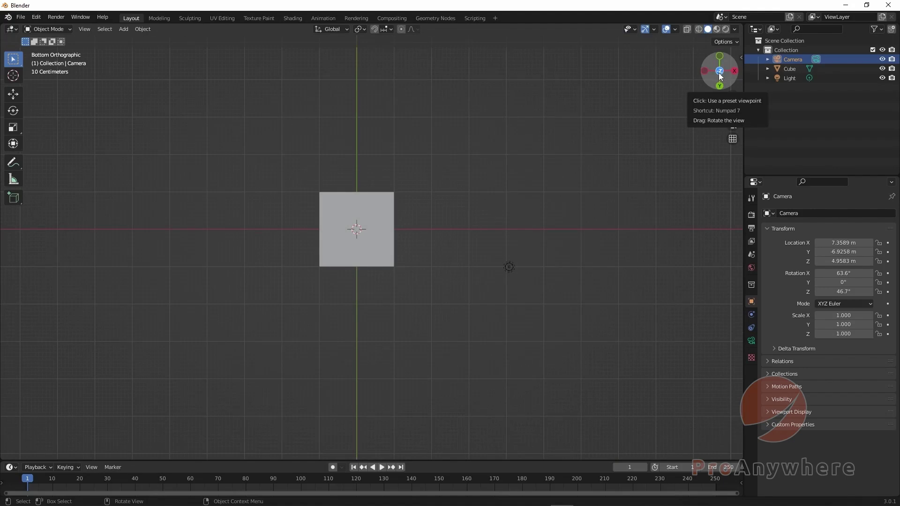
click(720, 72)
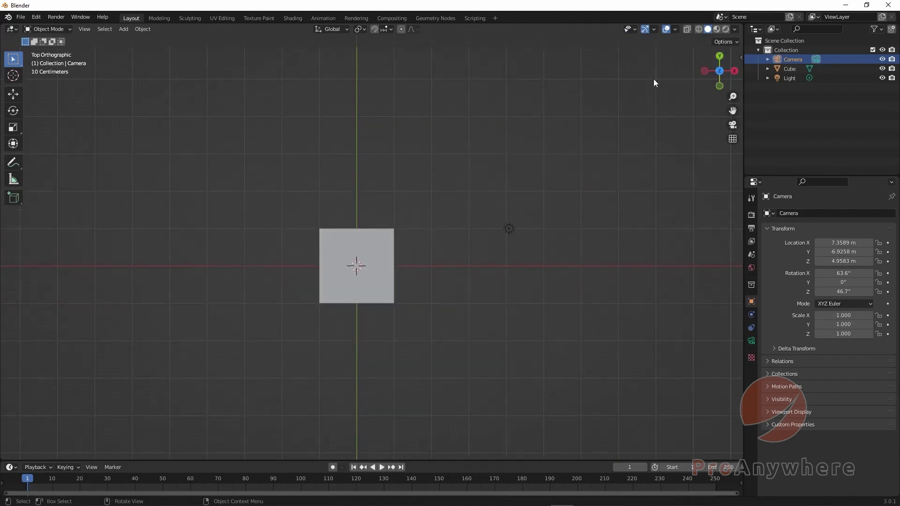
click(721, 70)
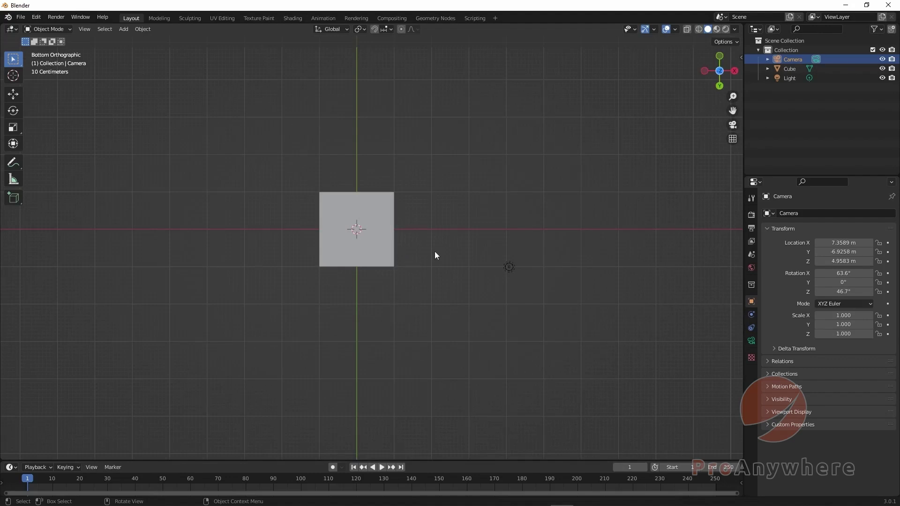
middle_drag(435, 252, 346, 224)
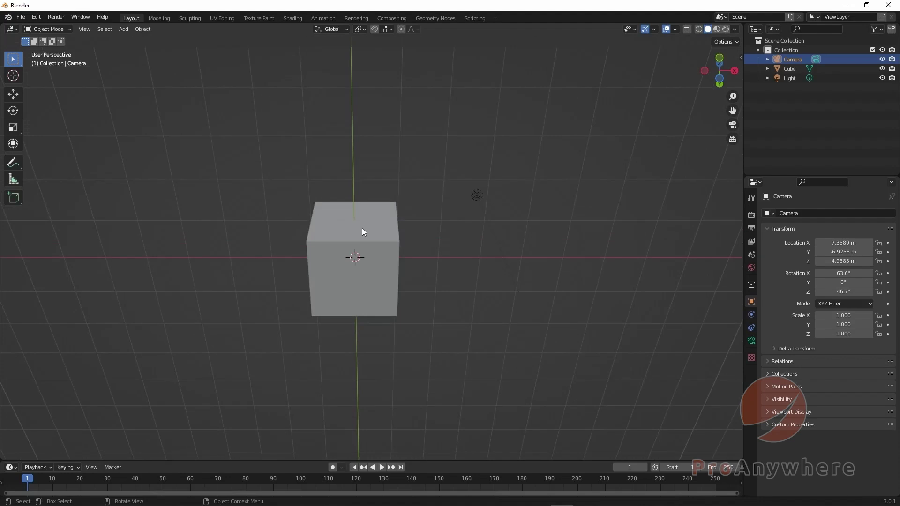
Step: Tilt the view around the cube and compare its Top Orthographic and Bottom Orthographic views, ending in the bottom view
key(KP_8)
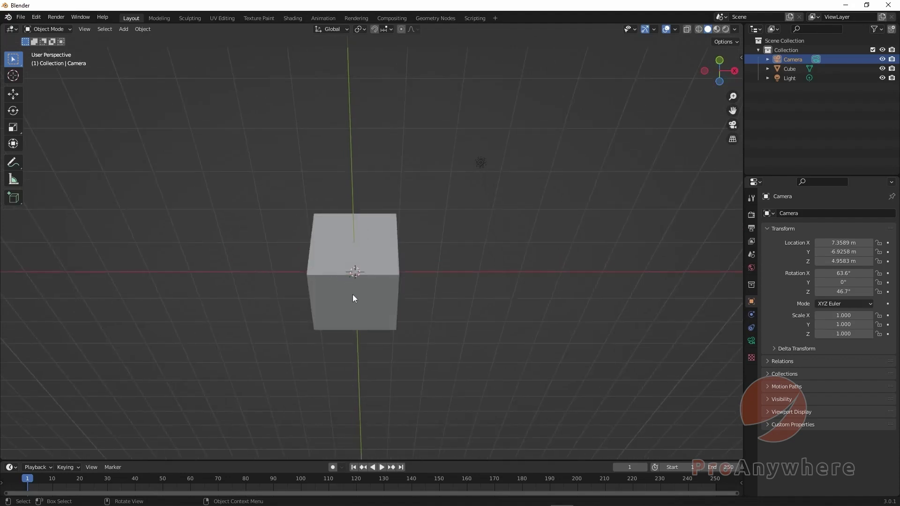
key(KP_7)
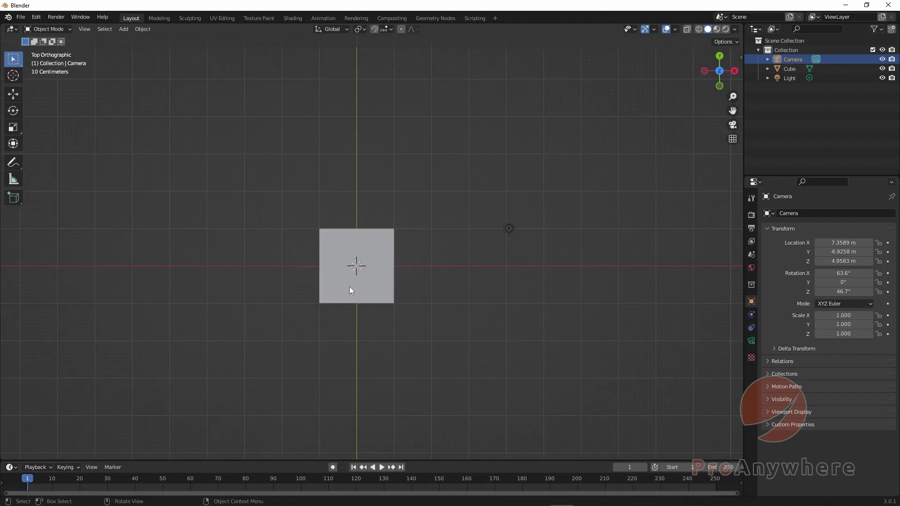
key(ctrl+KP_7)
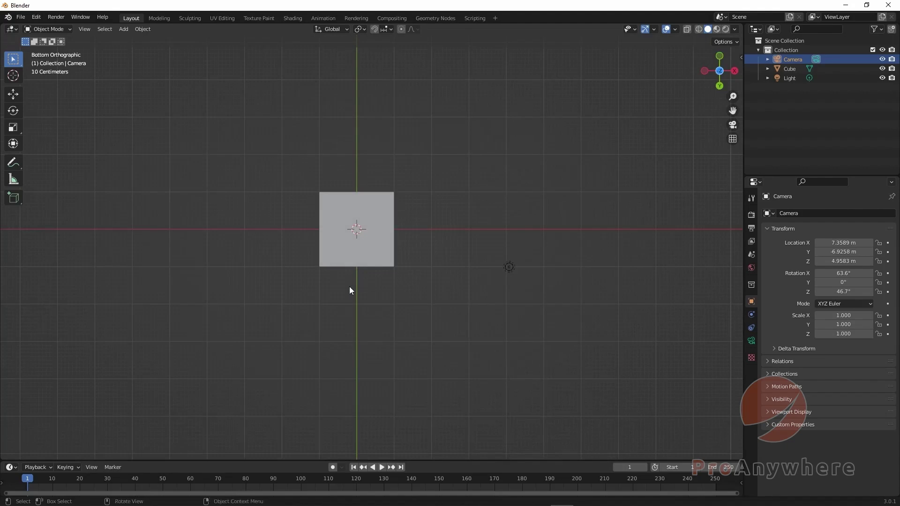
key(KP_8)
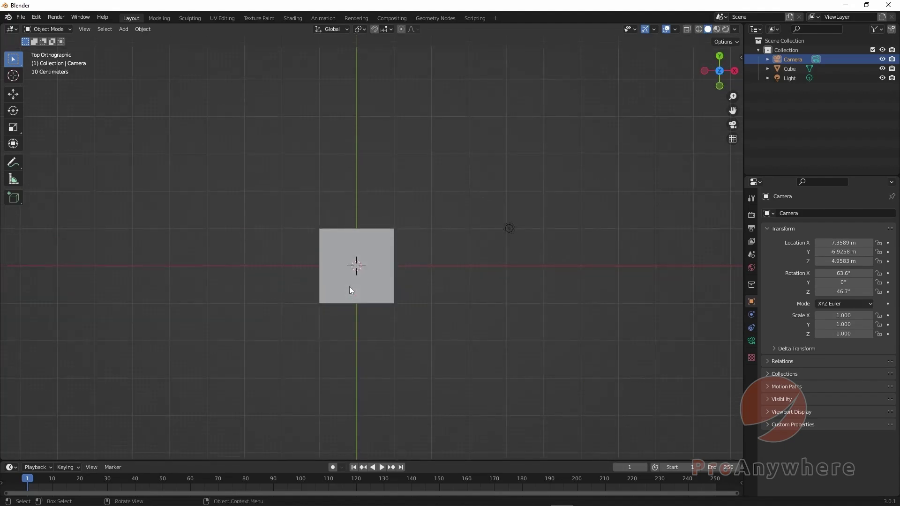
key(KP_8)
key(KP_2)
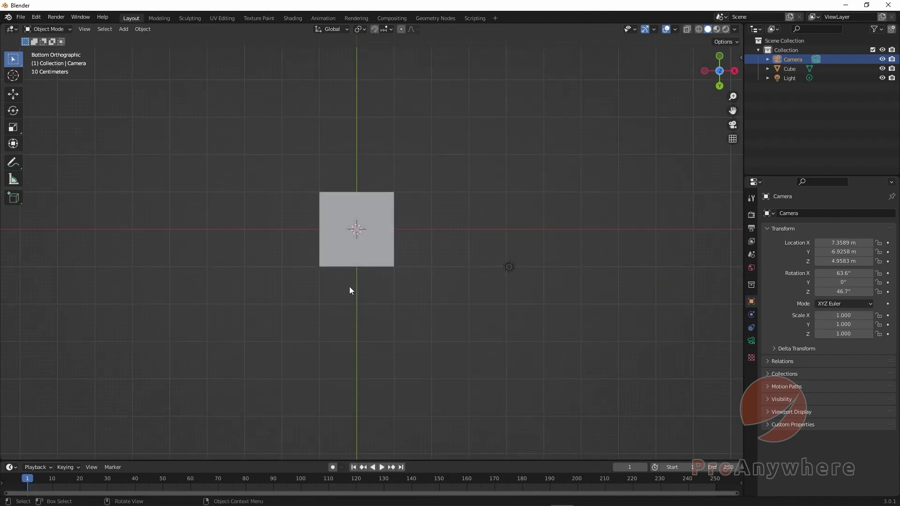
Step: Look at the cube in the Right, Back and Front Orthographic views, and orbit to an angled user perspective
click(734, 71)
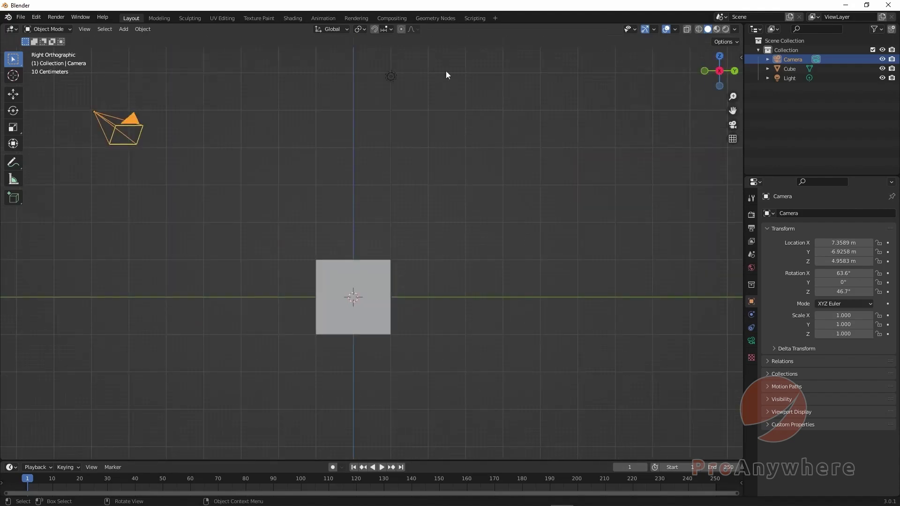
click(734, 70)
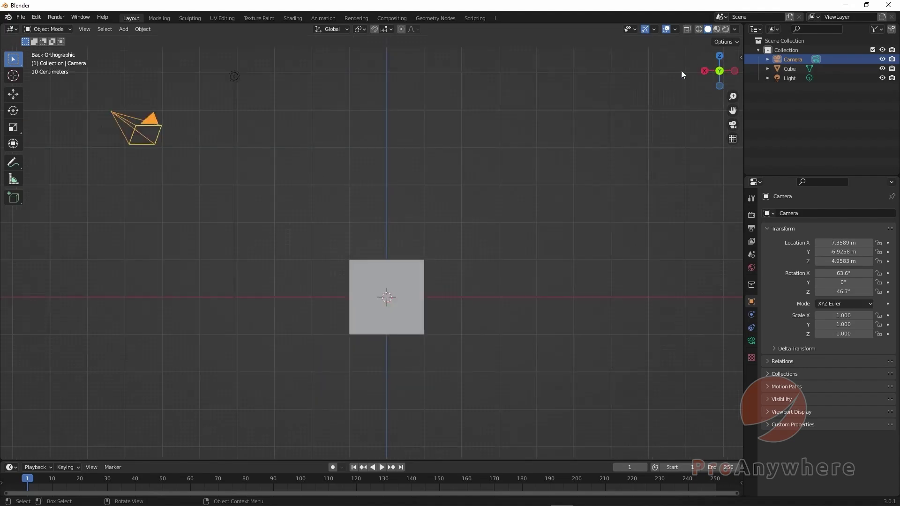
click(721, 70)
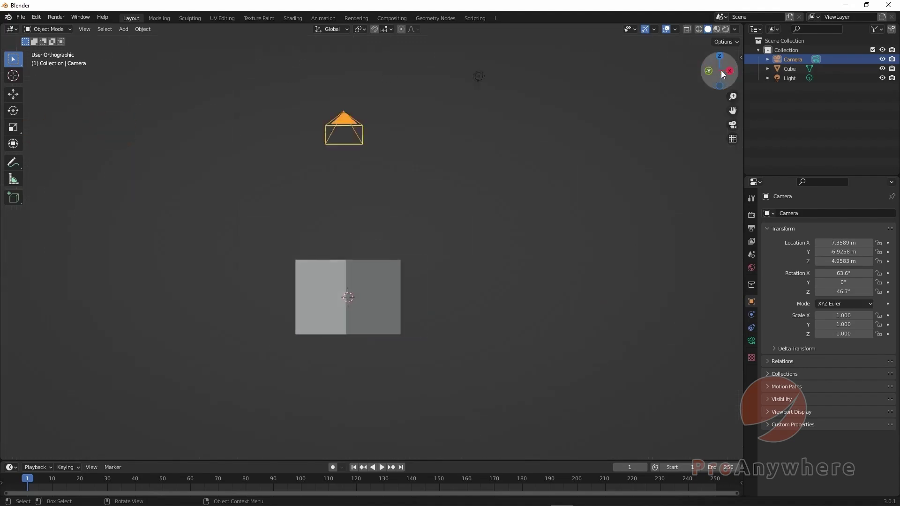
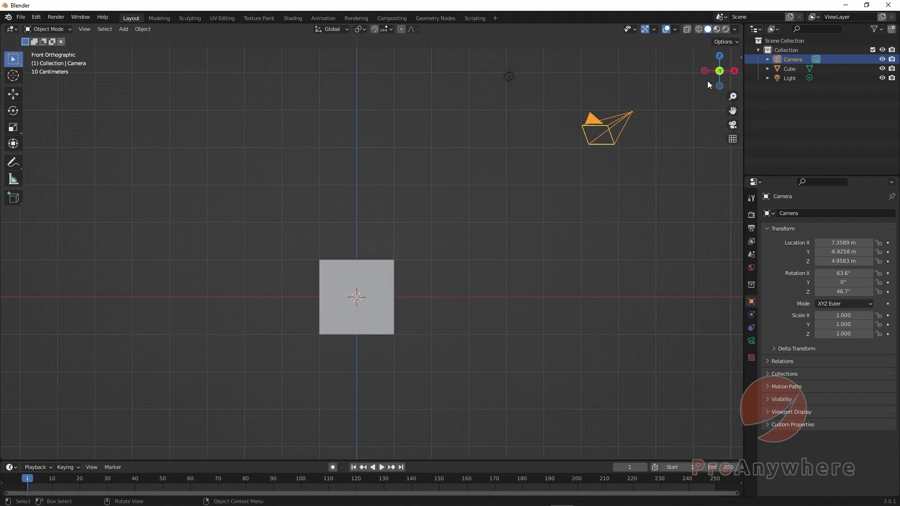
mouse_move(711, 64)
mouse_down()
mouse_move(680, 80)
mouse_move(716, 78)
mouse_up()
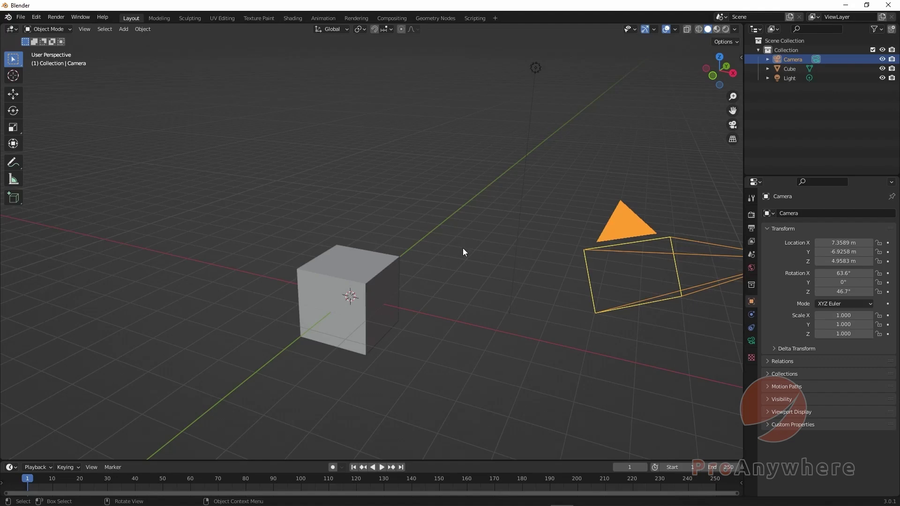
Step: Compare the Front Orthographic and Back Orthographic views, orbiting back to a user perspective after each
key(KP_1)
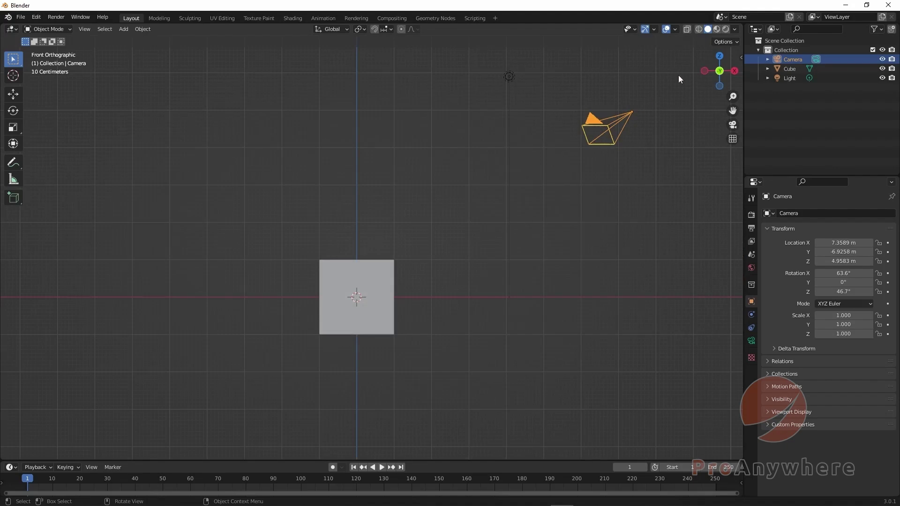
drag(712, 63, 725, 70)
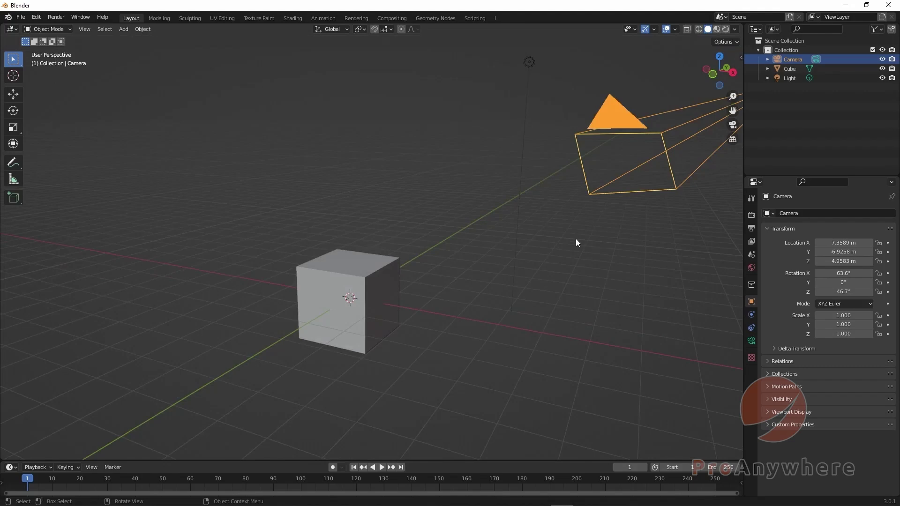
key(ctrl+KP_1)
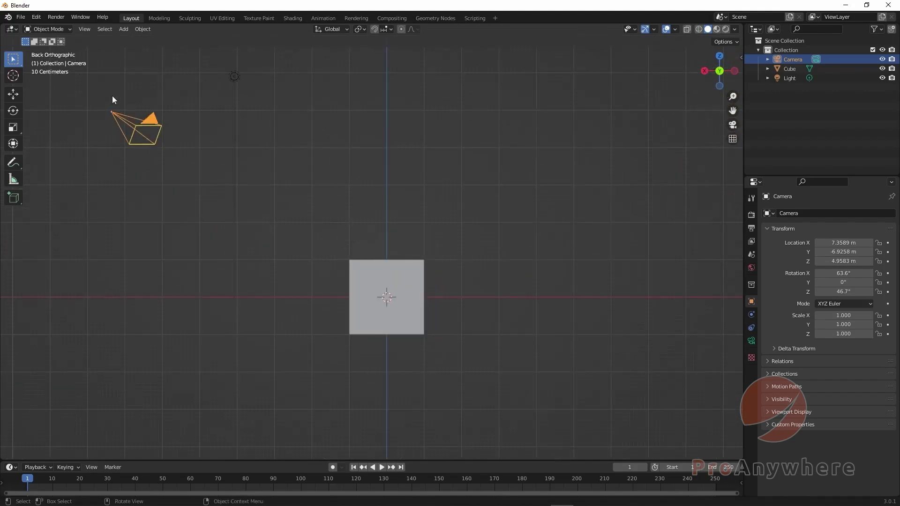
drag(717, 72, 656, 87)
drag(532, 64, 544, 118)
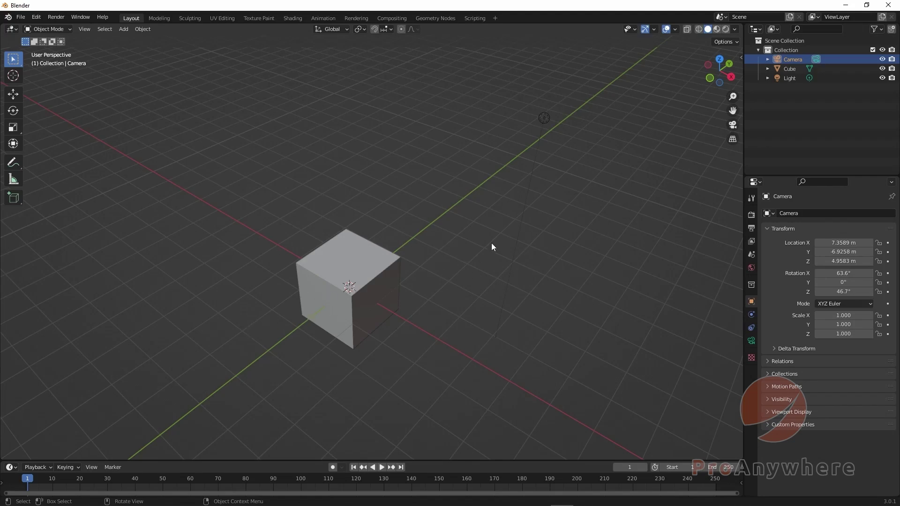
Step: Look at the cube in the Right Orthographic view and flip to the Left Orthographic view
key(KP_3)
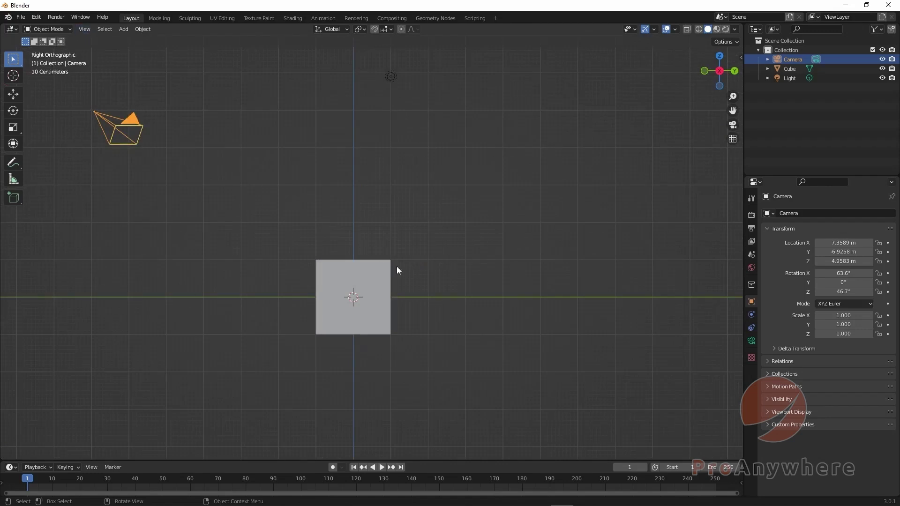
key(ctrl)
key(ctrl+KP_3)
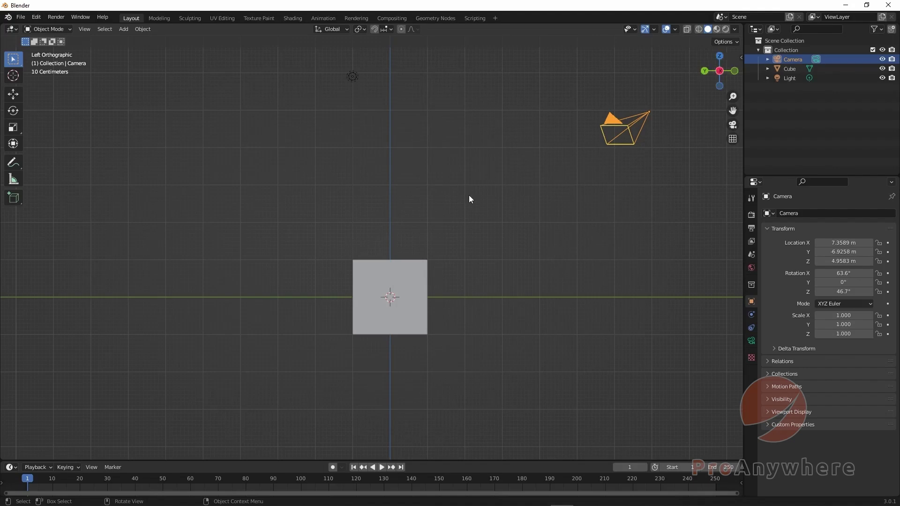
Step: Switch the left view to perspective projection and back to orthographic twice
click(732, 140)
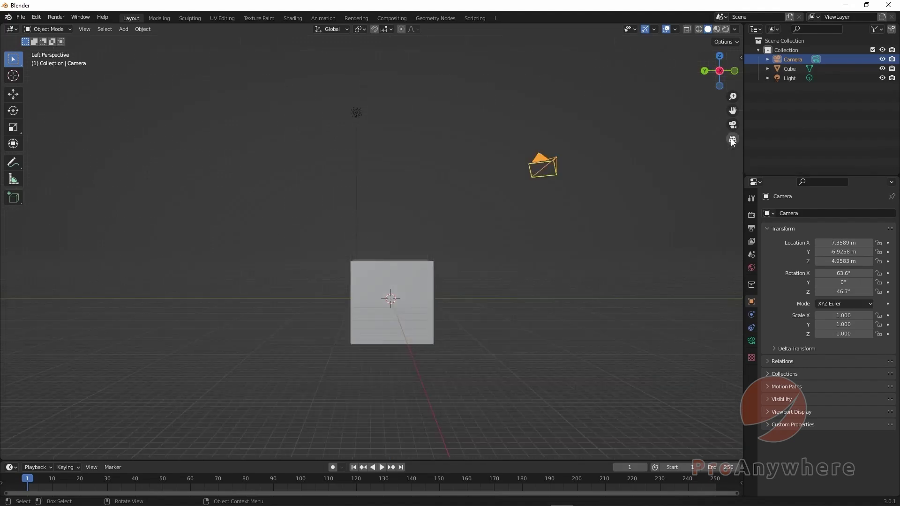
click(732, 140)
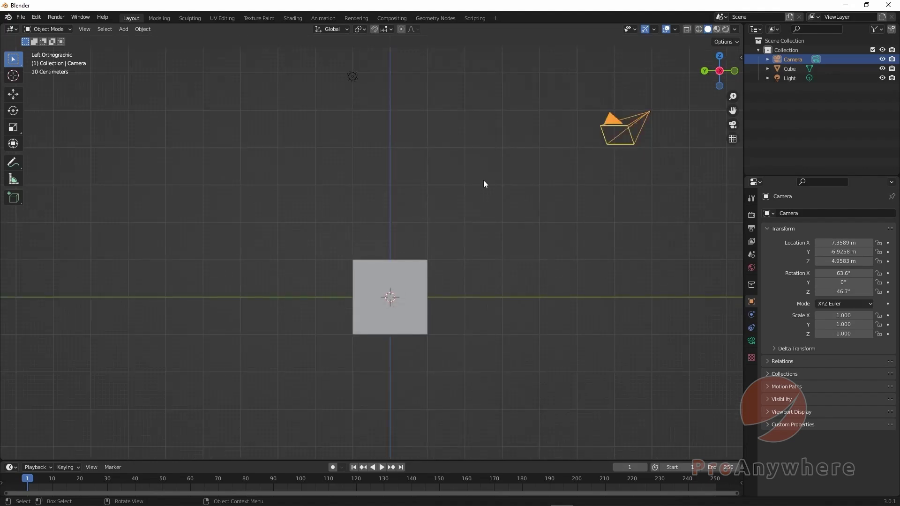
key(KP_5)
key(KP_5)
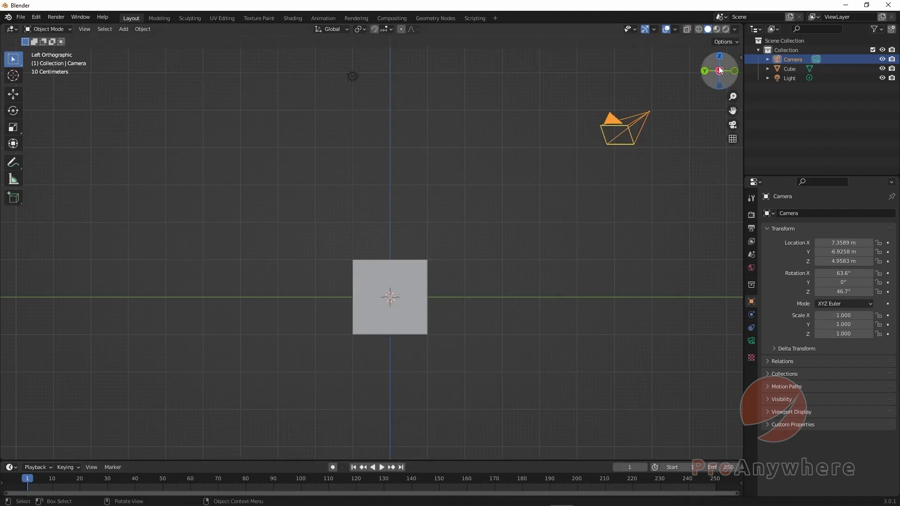
Step: Orbit around the cube in user perspective, align the view to Back Orthographic, and orbit away again
drag(725, 70, 705, 80)
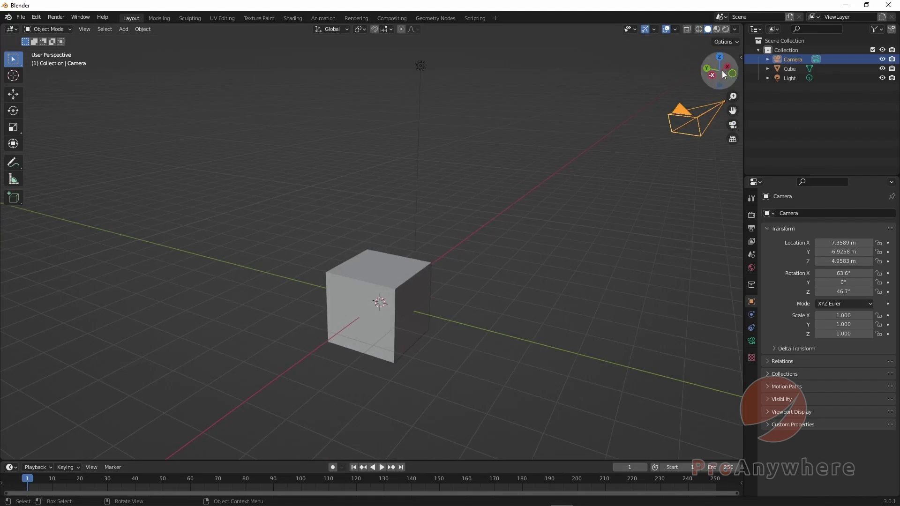
middle_drag(465, 243, 484, 249)
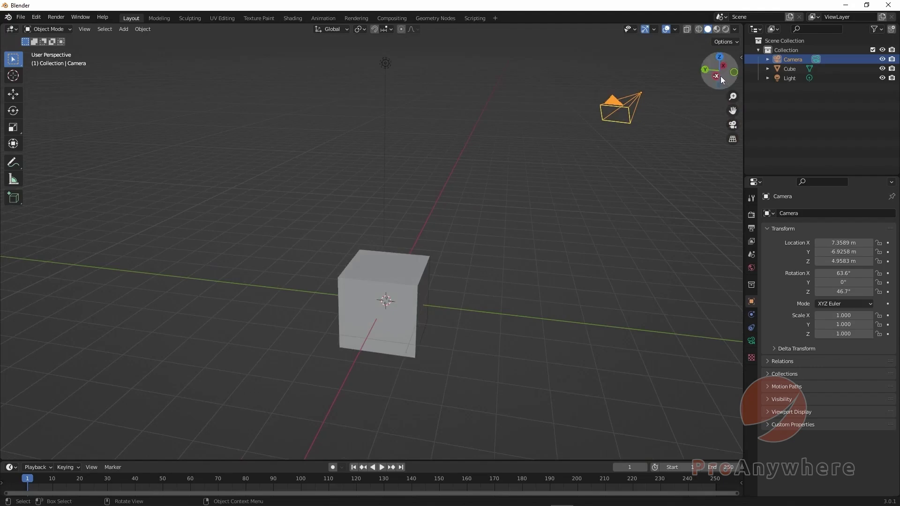
click(706, 70)
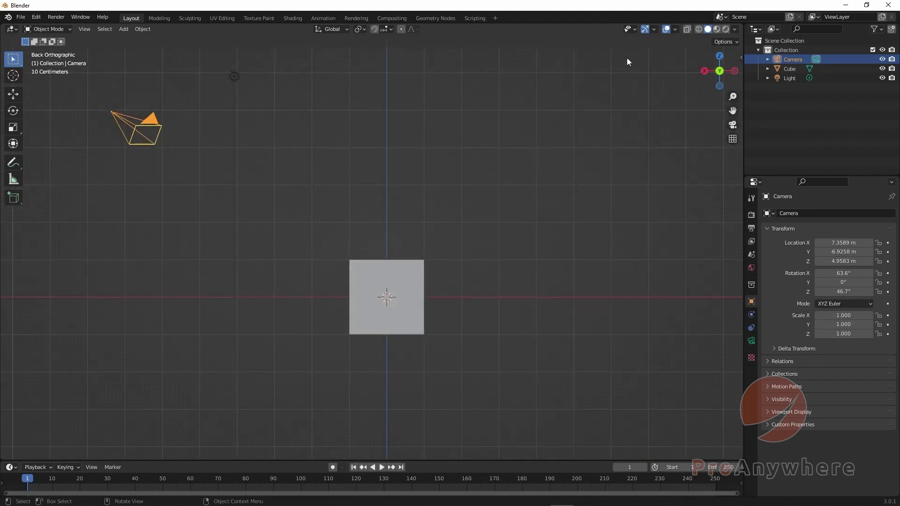
drag(719, 52, 658, 110)
Step: Cycle the view through Right Orthographic, Front Orthographic and Top Orthographic
key(KP_3)
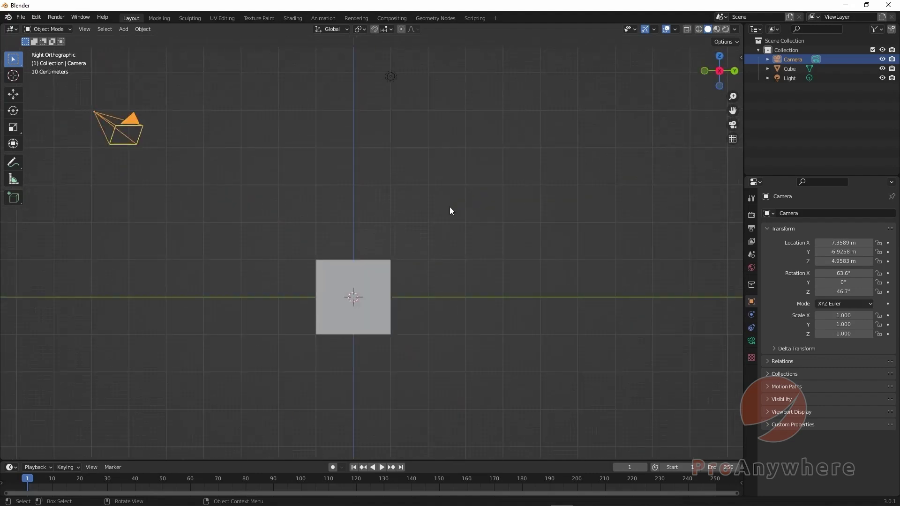
key(KP_1)
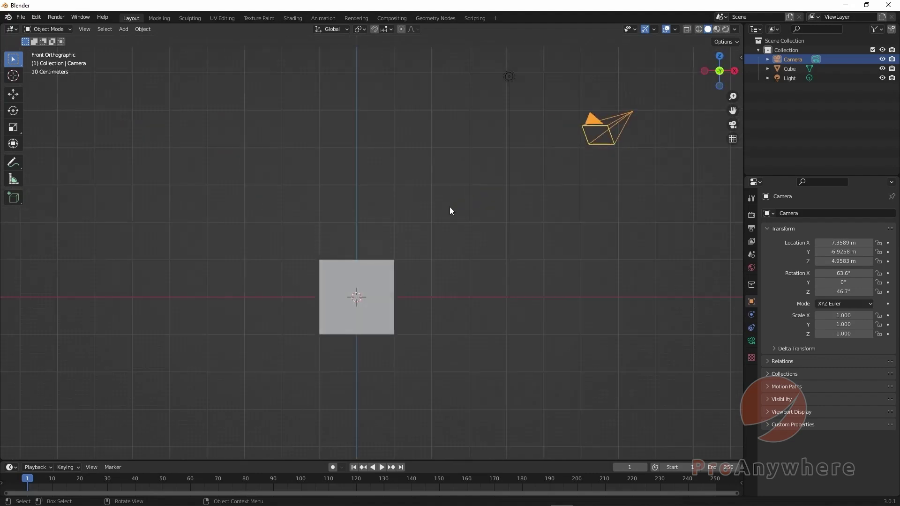
key(KP_7)
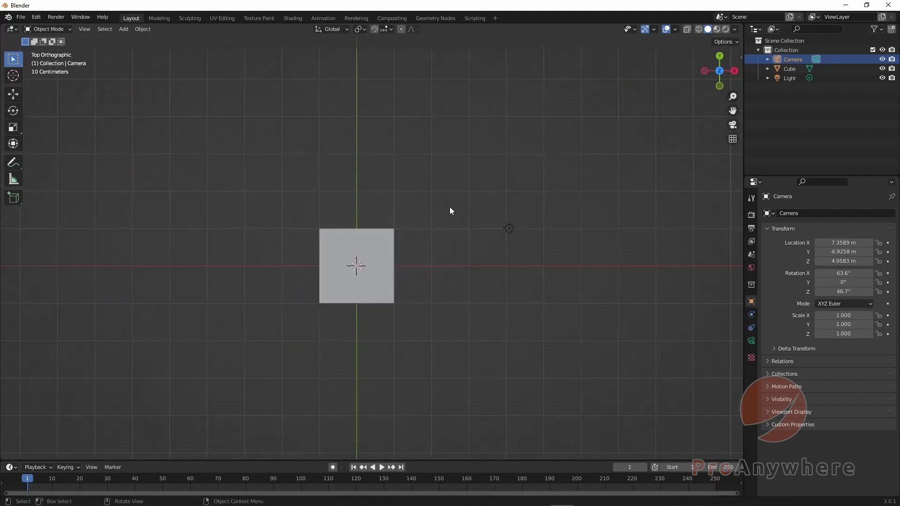
Step: Orbit to a user perspective and snap the view sideways to Left Orthographic and around to Back Orthographic
middle_drag(371, 334, 340, 290)
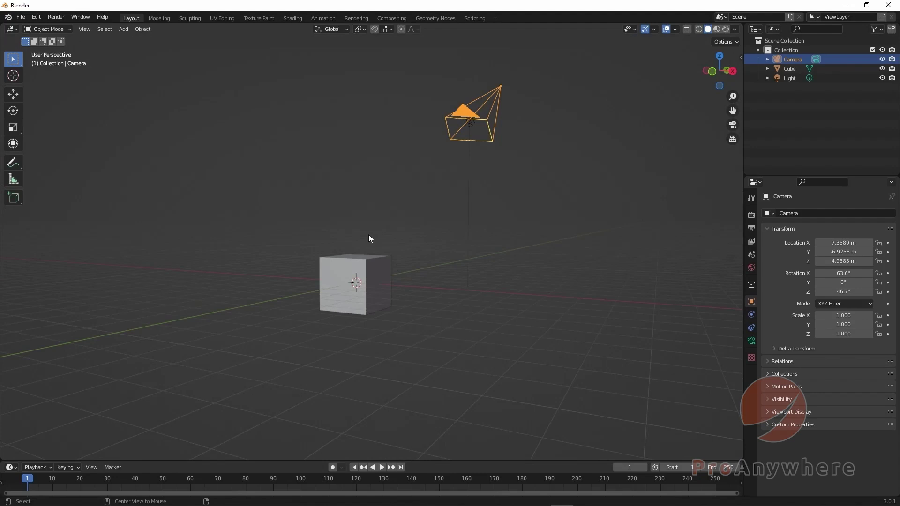
alt+middle_drag(368, 239, 525, 235)
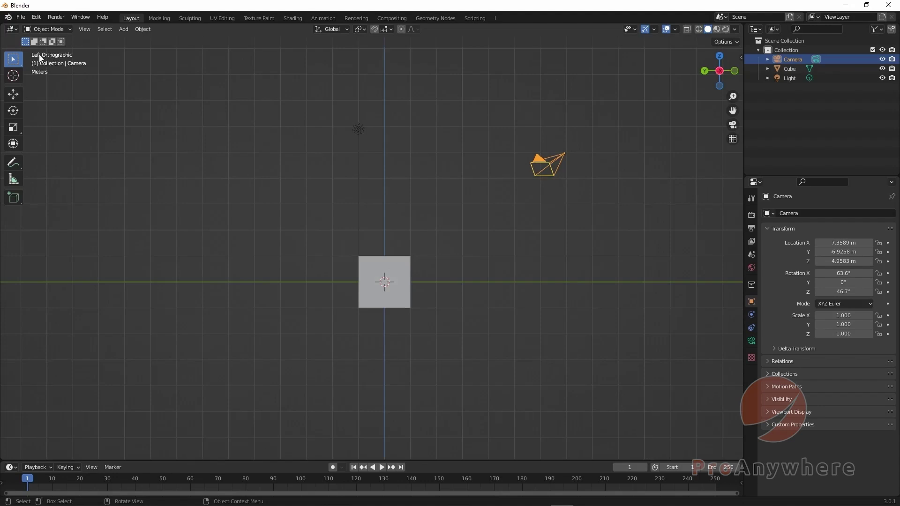
alt+middle_drag(317, 279, 392, 277)
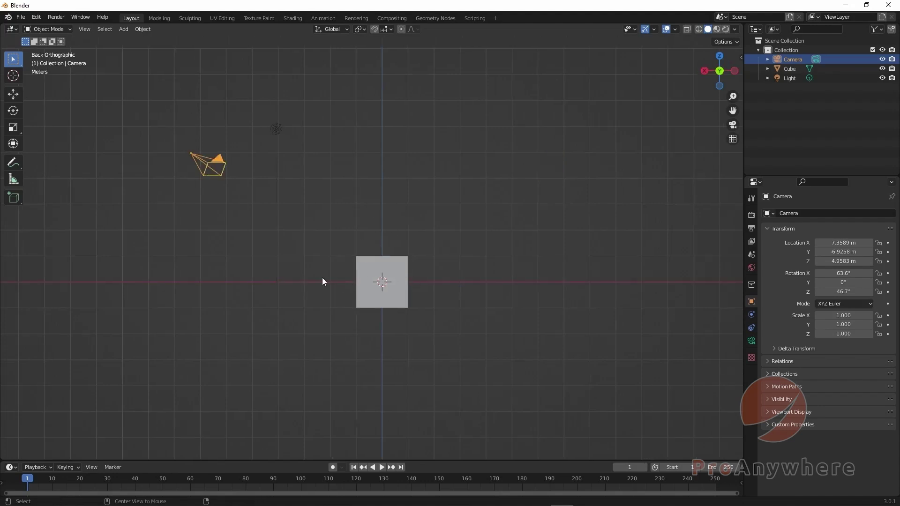
Step: Snap the view away from Back Orthographic and orbit to a user perspective looking down at the cube
alt+middle_drag(323, 278, 353, 282)
alt+middle_drag(263, 285, 368, 264)
mouse_move(358, 299)
alt+middle_down()
mouse_move(375, 295)
mouse_move(351, 188)
mouse_move(290, 228)
mouse_move(336, 189)
mouse_move(336, 199)
mouse_move(309, 202)
mouse_move(315, 197)
mouse_move(351, 233)
mouse_move(331, 269)
mouse_move(401, 270)
mouse_move(366, 308)
alt+middle_up()
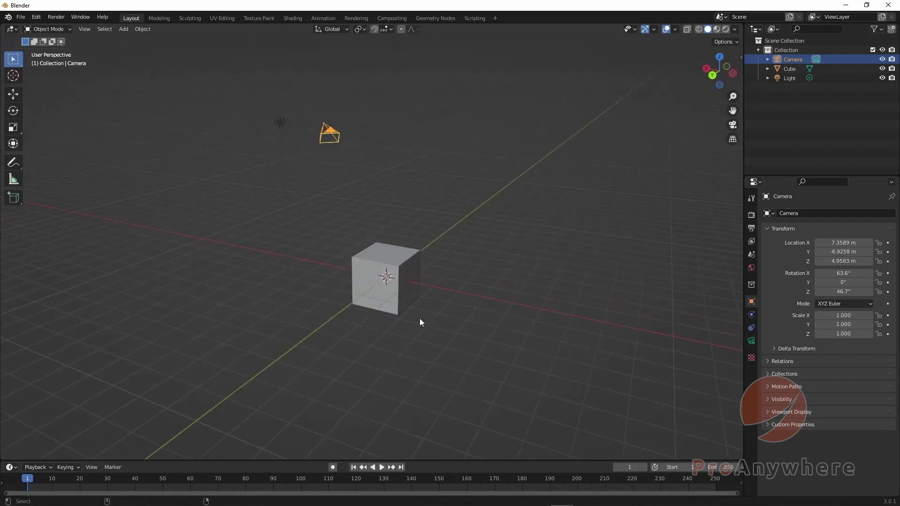
mouse_move(419, 328)
middle_down()
mouse_move(393, 325)
mouse_move(448, 317)
mouse_move(418, 322)
middle_up()
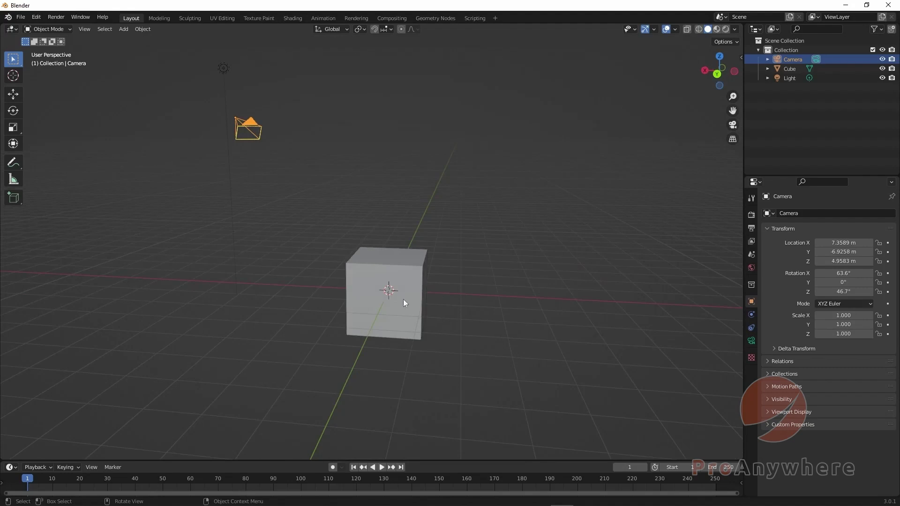
Step: Orbit around the cube freely and with the navigation gizmo, viewing it straight on, from above and from below
middle_drag(431, 337, 657, 107)
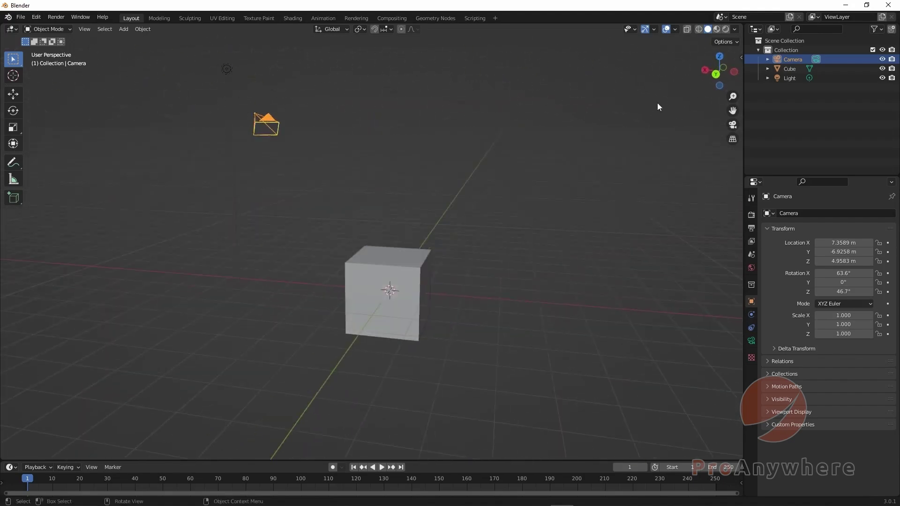
drag(714, 67, 418, 308)
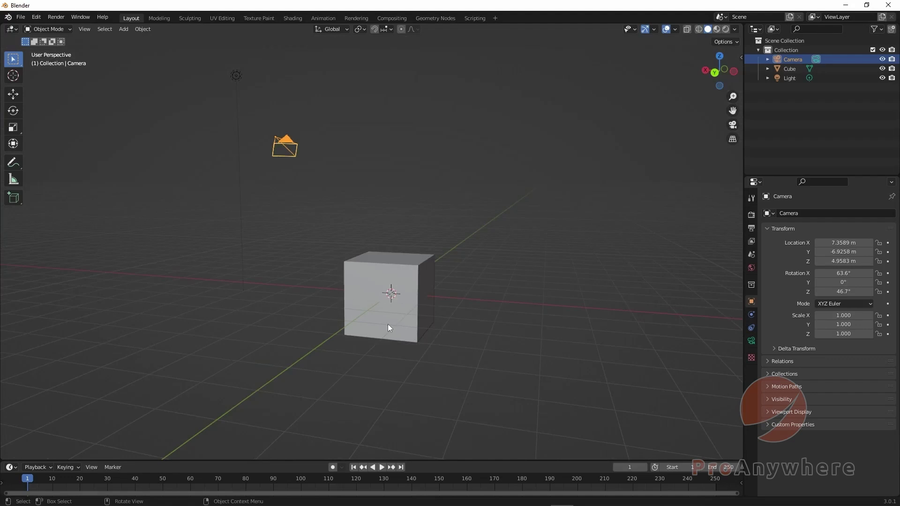
middle_drag(388, 325, 420, 325)
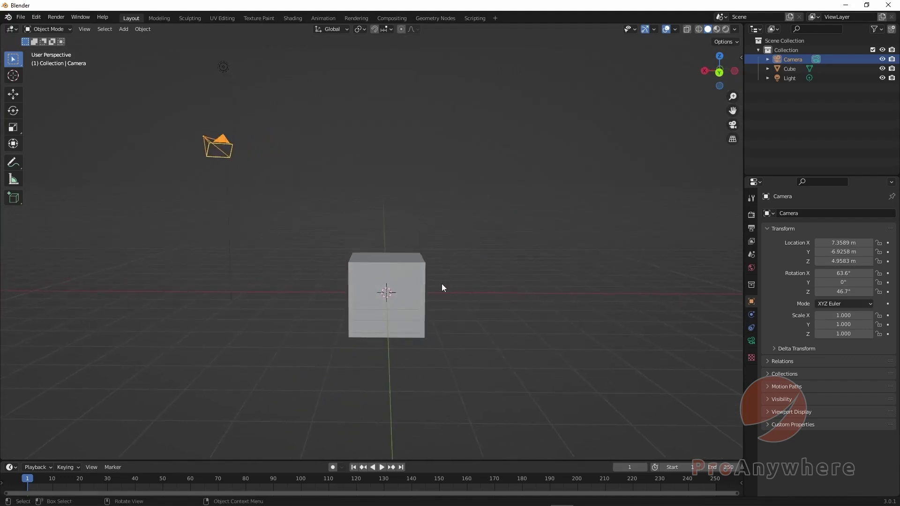
middle_drag(442, 285, 428, 338)
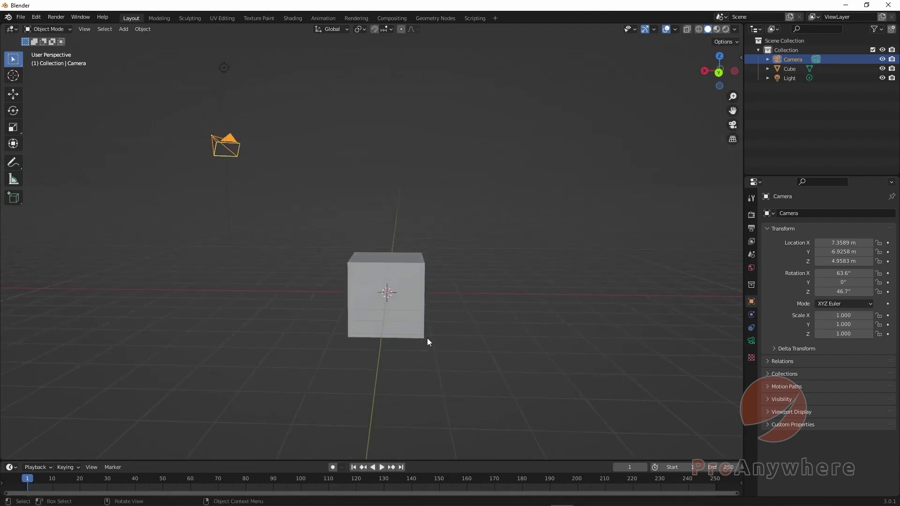
middle_drag(426, 338, 426, 338)
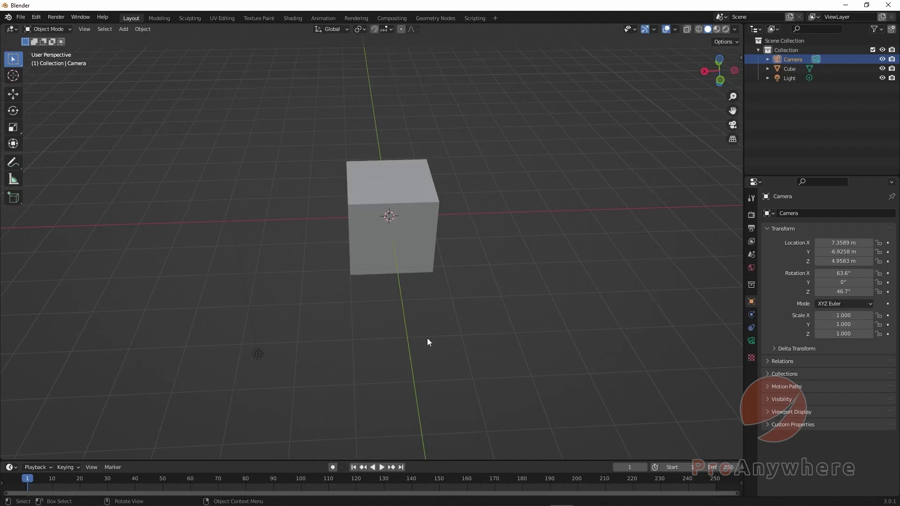
middle_drag(427, 339, 426, 339)
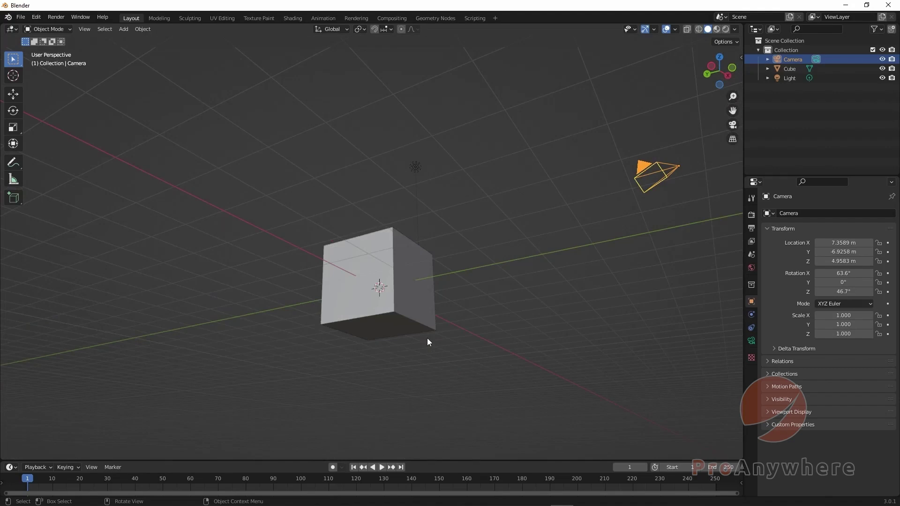
middle_drag(427, 338, 535, 293)
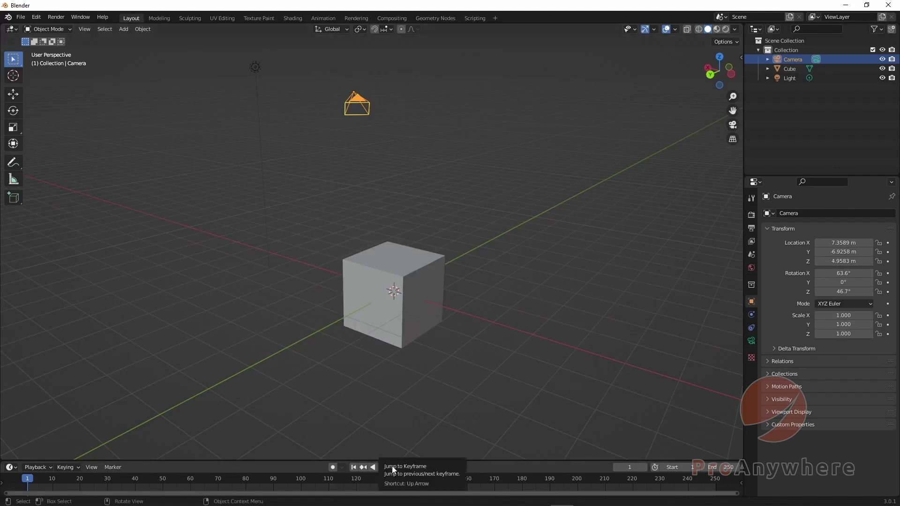
Step: Zoom in, select the cube, orbit around it and clear the selection
middle_drag(406, 452, 411, 426)
scroll(398, 376, up, 2)
click(391, 278)
middle_drag(392, 277, 398, 294)
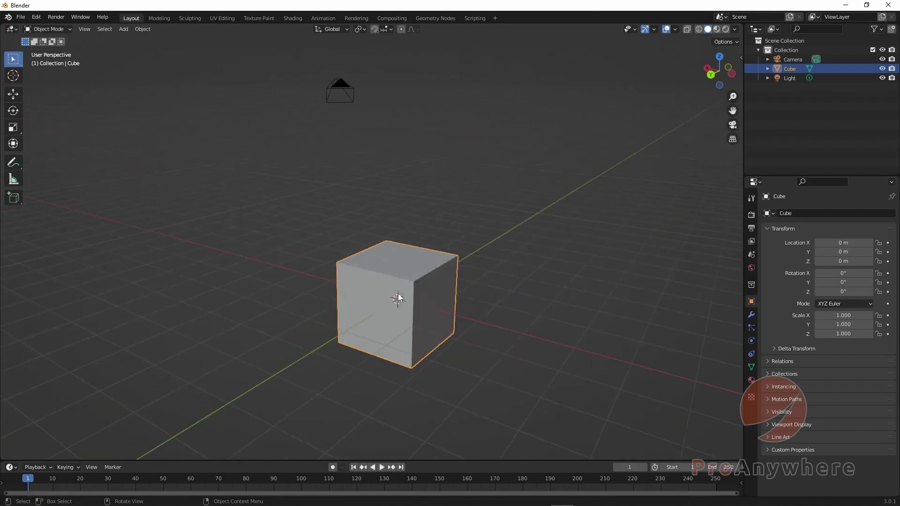
click(525, 297)
Step: Orbit around the deselected cube, zoom out and in, tilt the view onto its side and bring it back upright
middle_drag(525, 296, 371, 314)
middle_drag(384, 308, 445, 265)
scroll(463, 237, down, 3)
scroll(474, 235, up, 2)
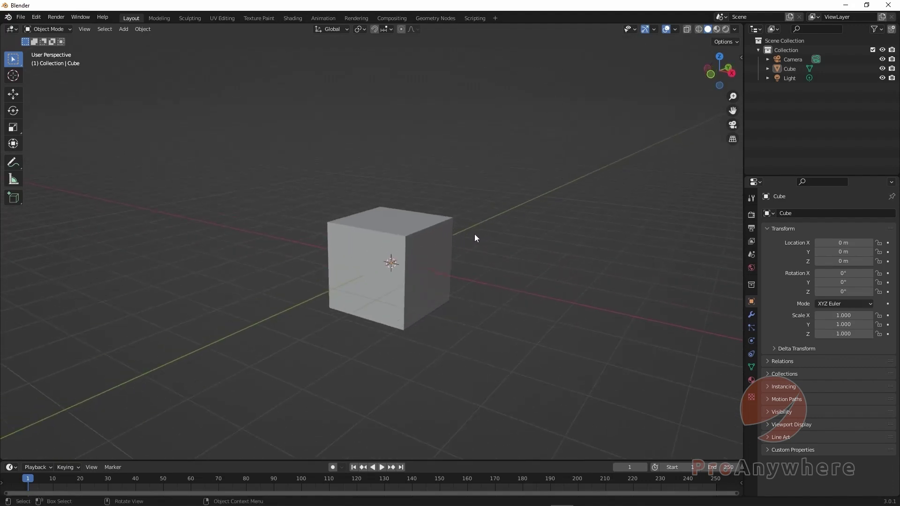
scroll(476, 235, down, 1)
middle_drag(476, 235, 475, 246)
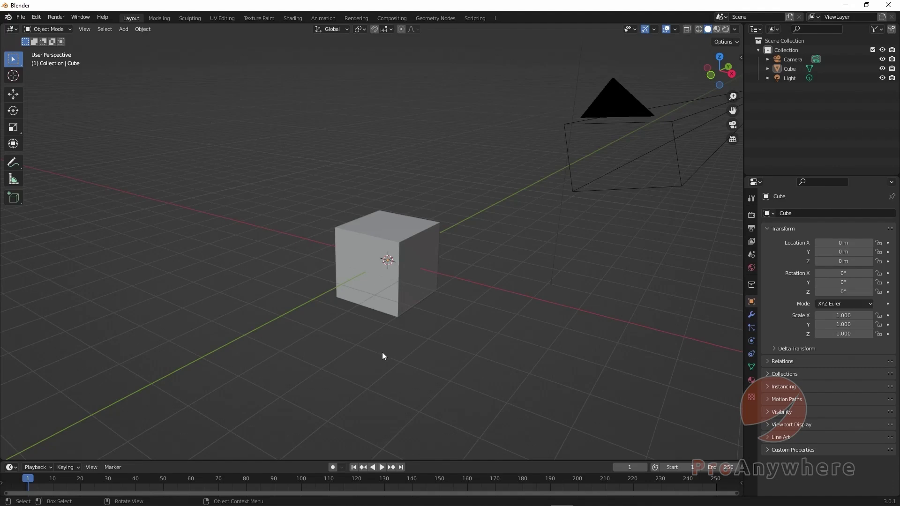
middle_drag(382, 356, 382, 356)
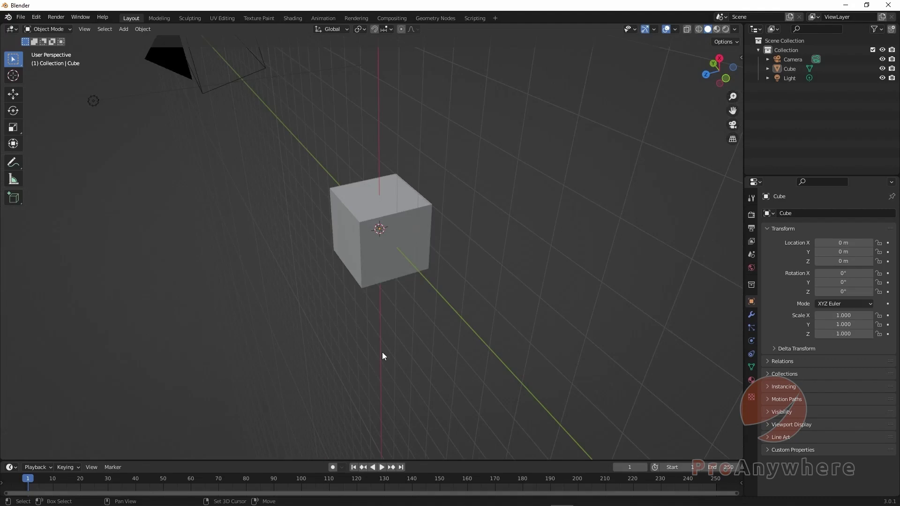
middle_drag(383, 357, 382, 356)
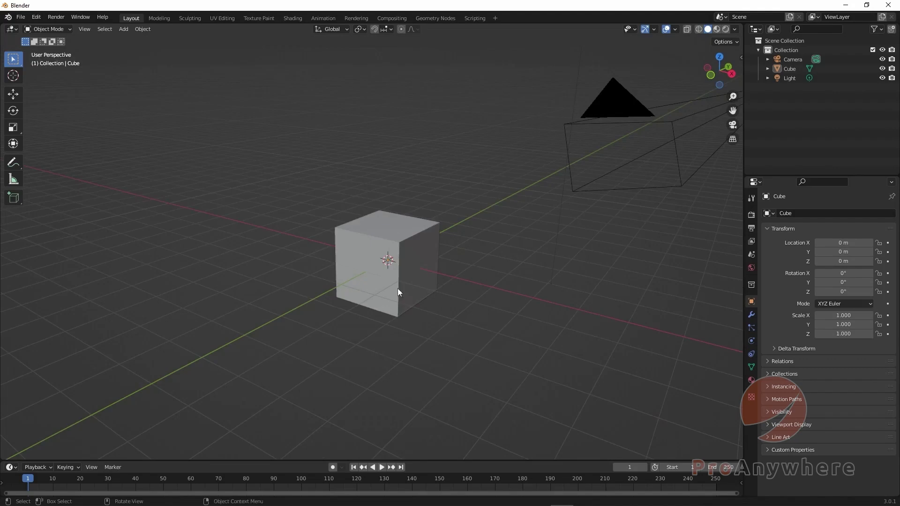
Step: Pan and zoom the view, shift it upward in increments, and shift it back downward past its starting height
mouse_move(733, 110)
mouse_down()
mouse_move(730, 78)
mouse_move(731, 93)
mouse_up()
ctrl+middle_drag(452, 281, 471, 313)
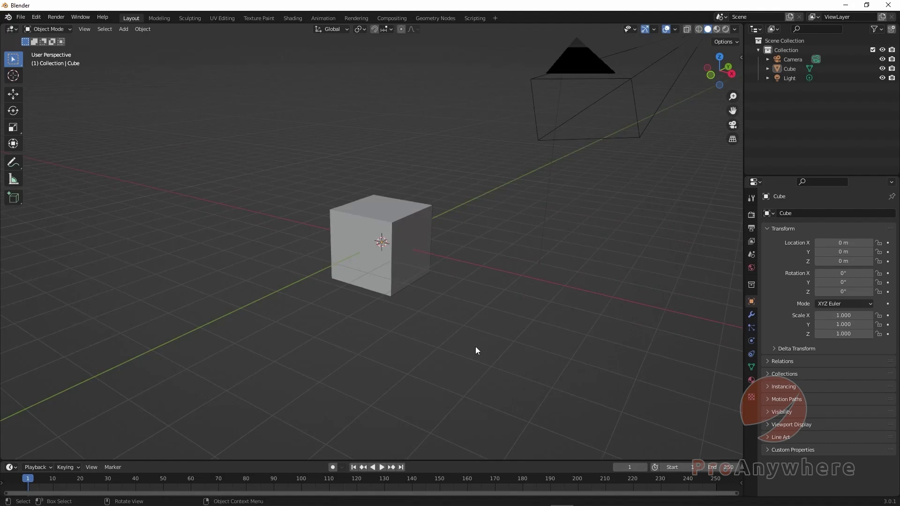
key(ctrl)
key(ctrl+KP_8)
key(ctrl+KP_8)
key(ctrl+KP_8)
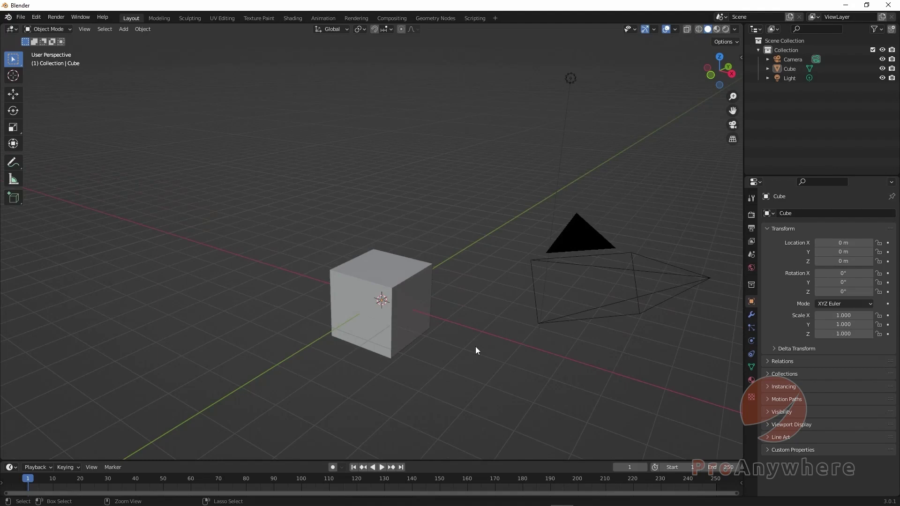
key(ctrl+KP_2)
key(ctrl+KP_2)
key(ctrl+KP_2)
key(ctrl+KP_2)
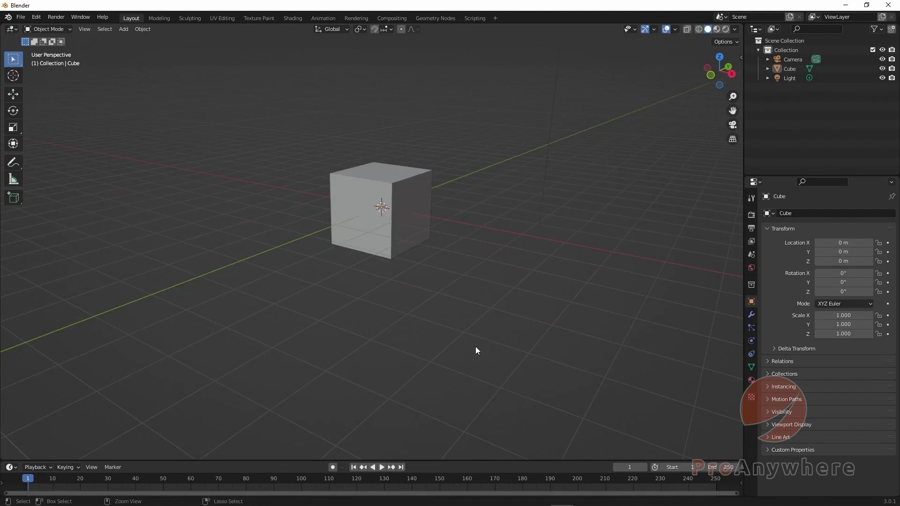
Step: Pan the view horizontally in both directions and zoom in and out on the cube
ctrl+scroll(475, 351, down, 5)
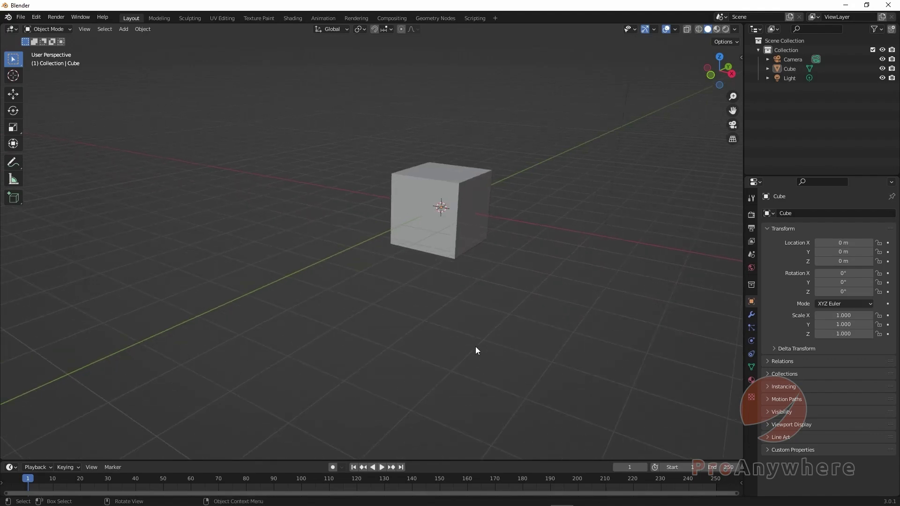
ctrl+scroll(476, 350, up, 4)
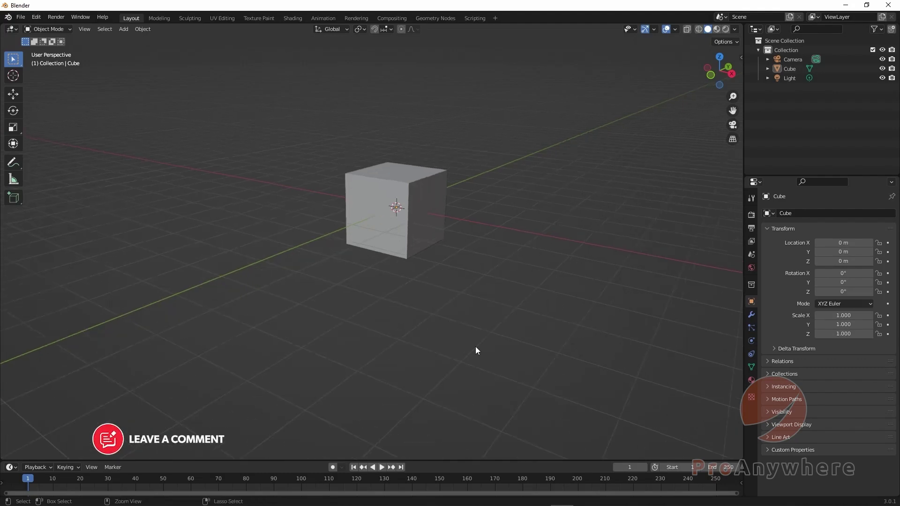
ctrl+scroll(476, 351, up, 4)
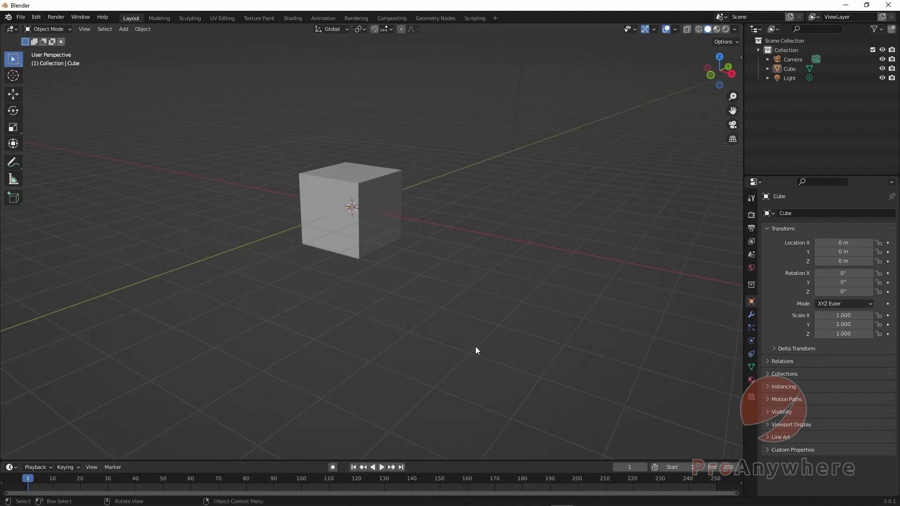
scroll(476, 350, down, 2)
scroll(475, 350, up, 2)
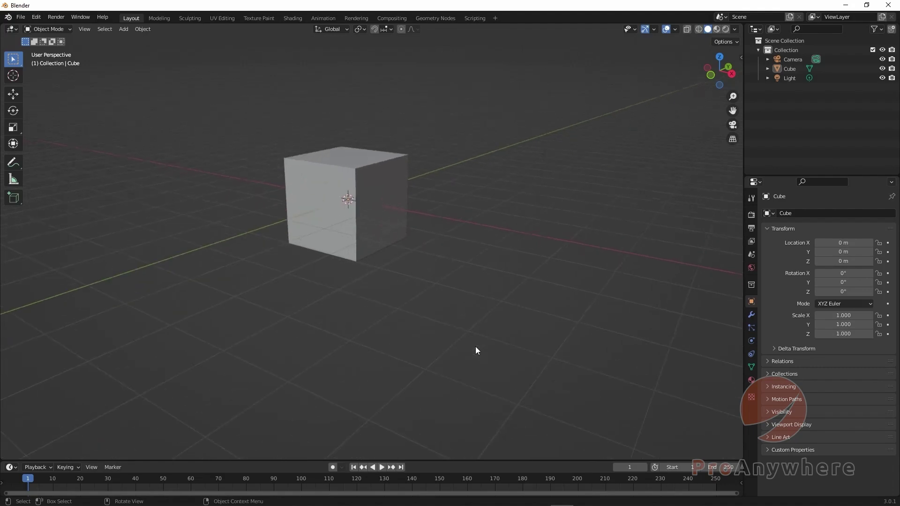
scroll(476, 350, down, 4)
scroll(267, 218, up, 3)
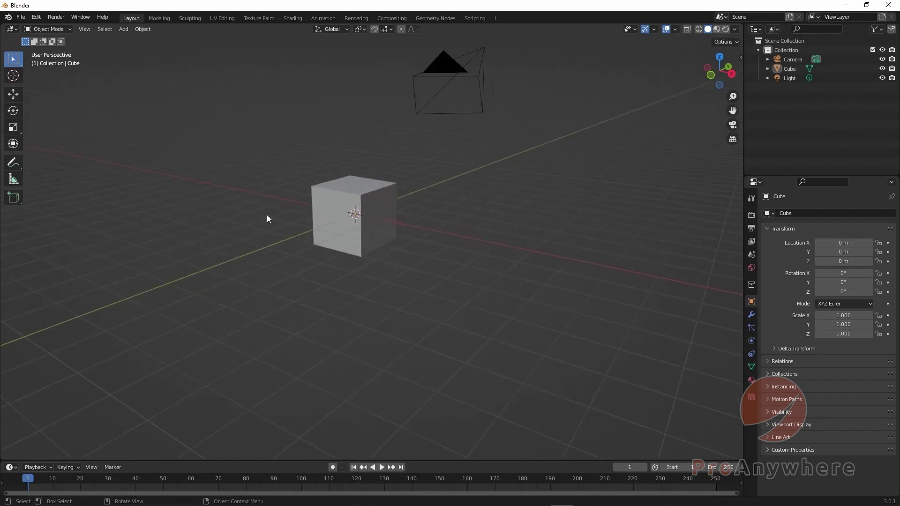
Step: Open the input preferences, check the Emulate Numpad option and close the preferences
click(37, 17)
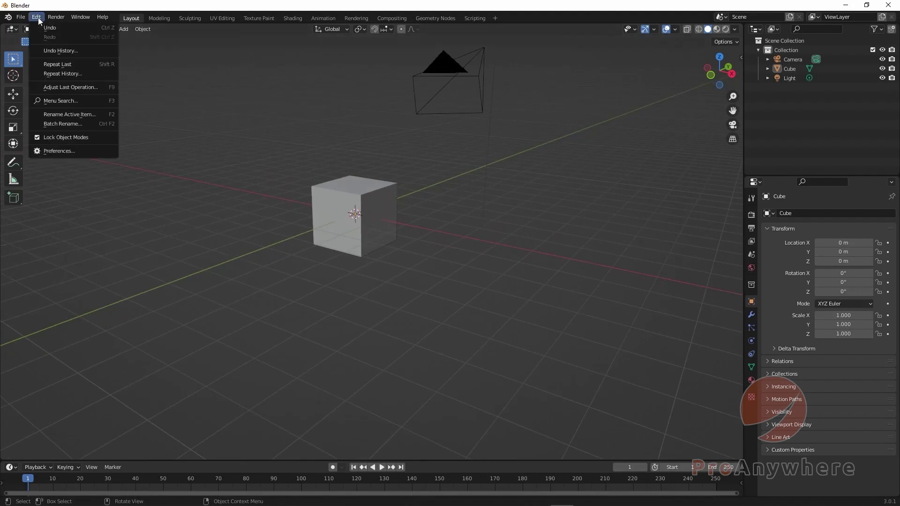
click(53, 152)
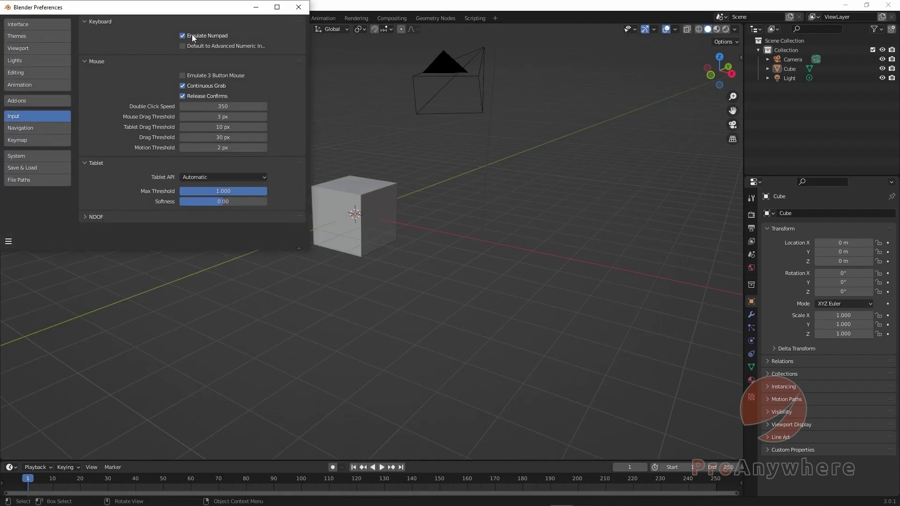
click(298, 7)
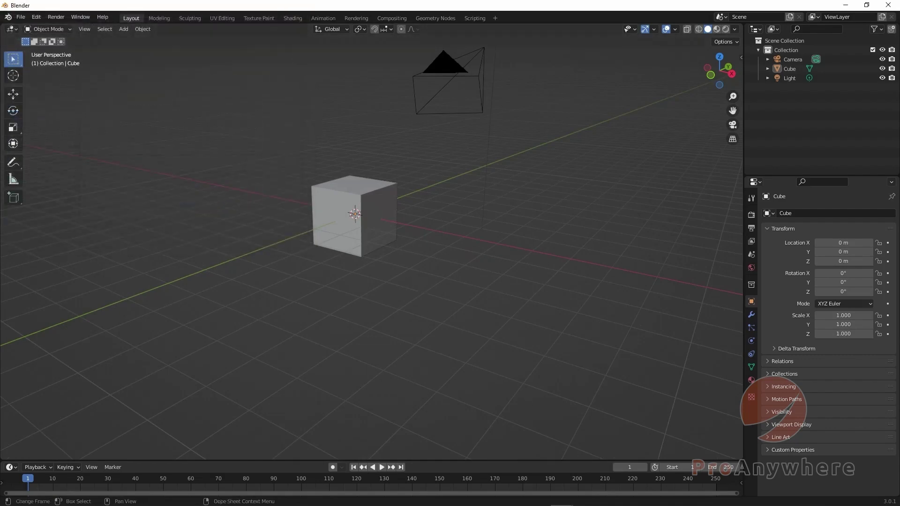
Step: Zoom far out from the scene, select the tiny cube and frame the view on it
scroll(415, 284, down, 3)
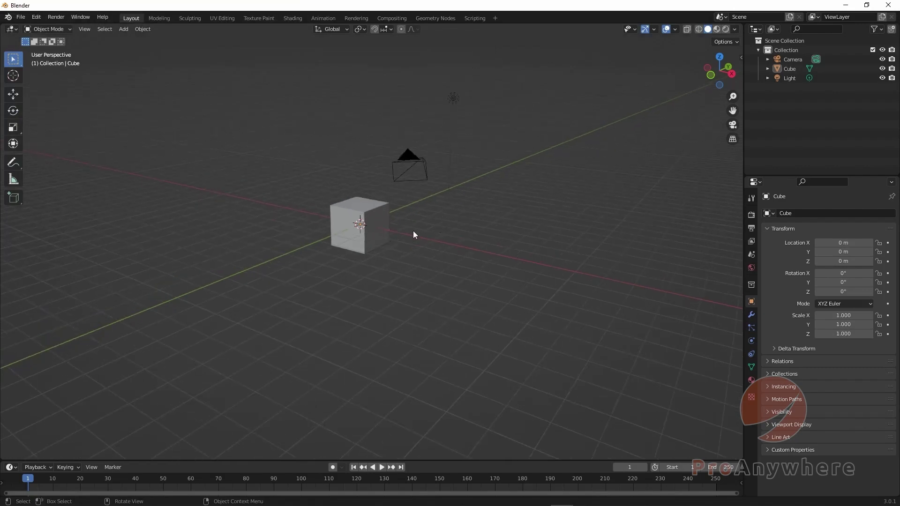
scroll(412, 206, down, 8)
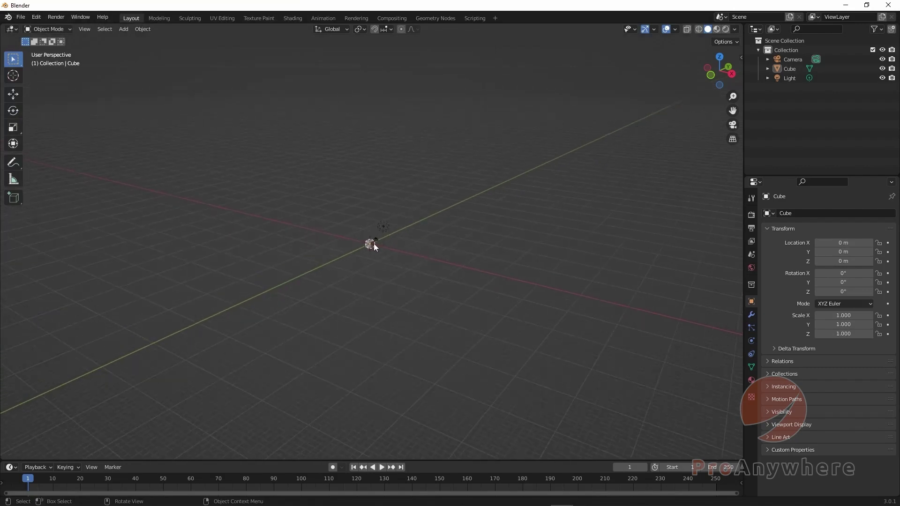
scroll(374, 248, up, 1)
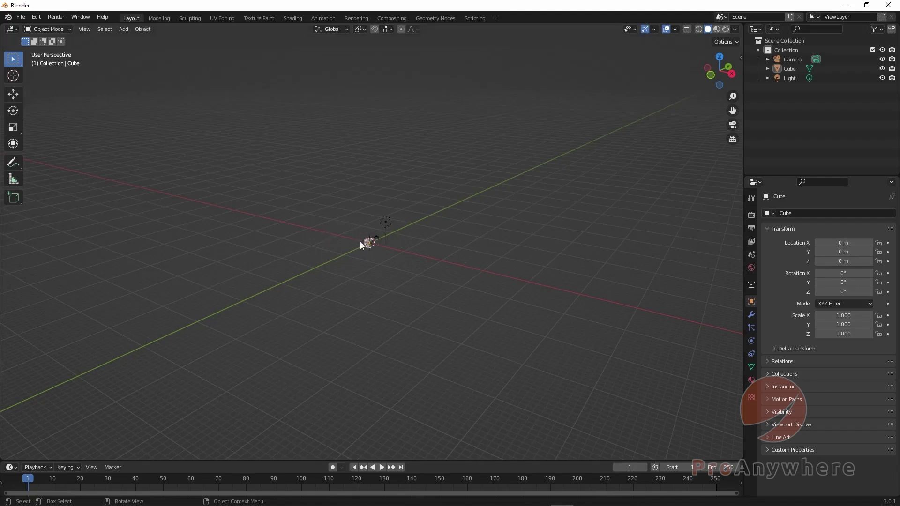
click(368, 242)
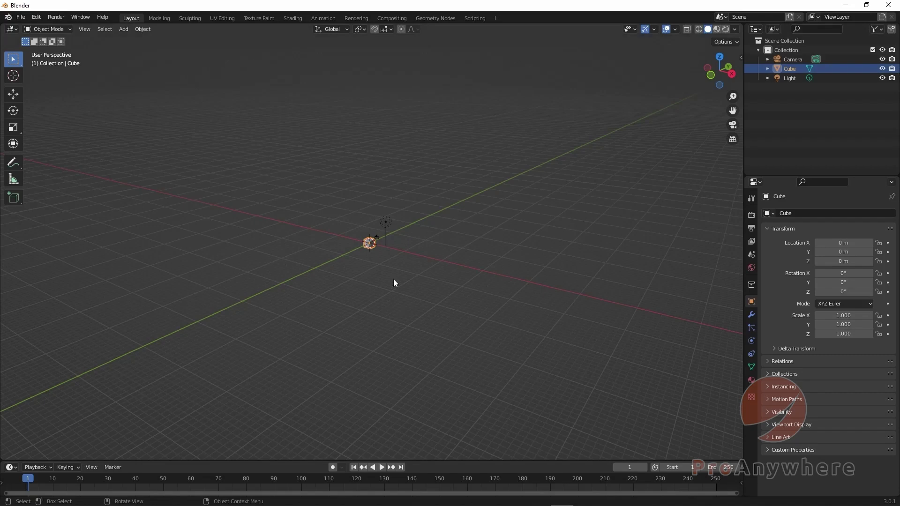
key(KP_Decimal)
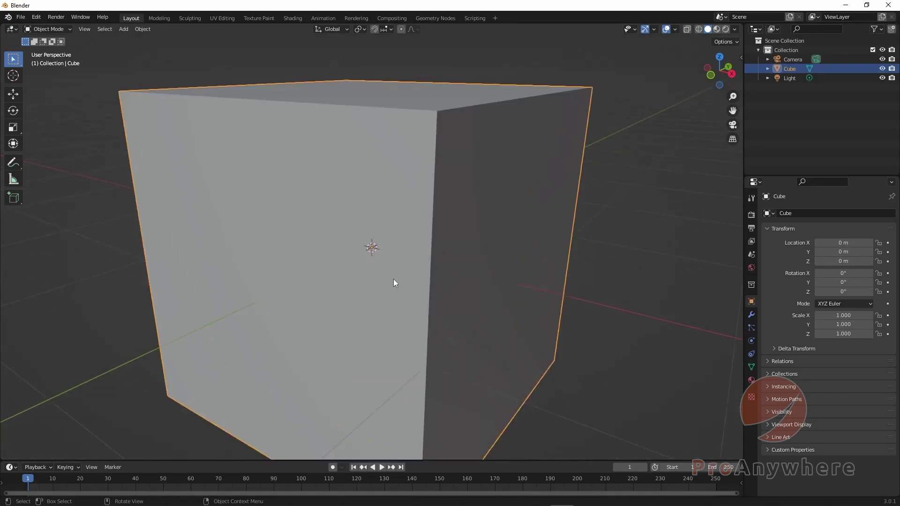
Step: Orbit slightly around the framed cube, zoom well back out and deselect it
scroll(375, 259, down, 2)
mouse_move(386, 260)
middle_down()
mouse_move(359, 261)
mouse_move(405, 208)
mouse_move(355, 255)
mouse_move(377, 249)
middle_up()
scroll(381, 249, down, 10)
click(404, 301)
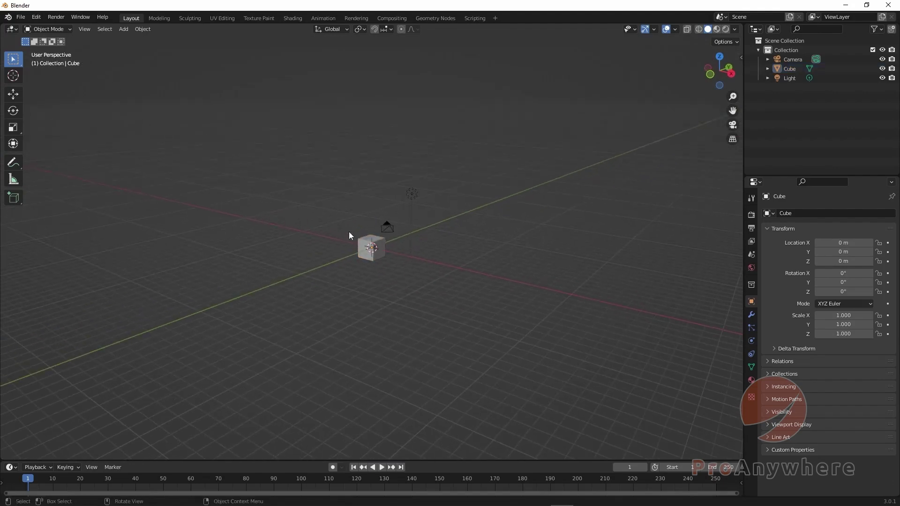
Step: Select the cube, isolate it in local view, and return to the full scene slightly zoomed in
click(361, 242)
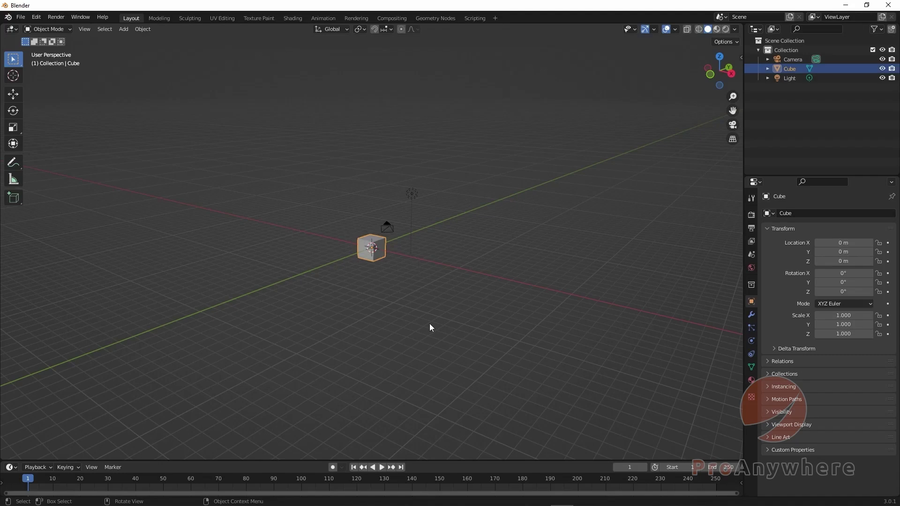
key(KP_Divide)
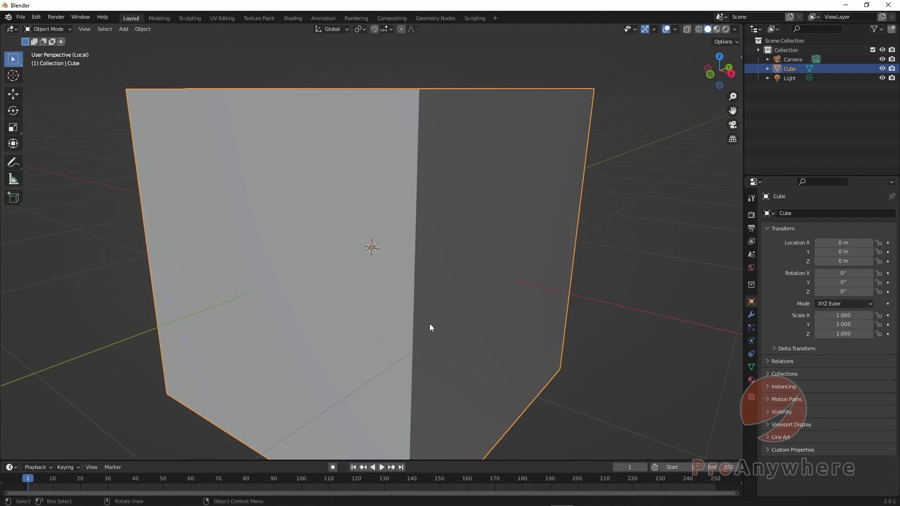
key(KP_Divide)
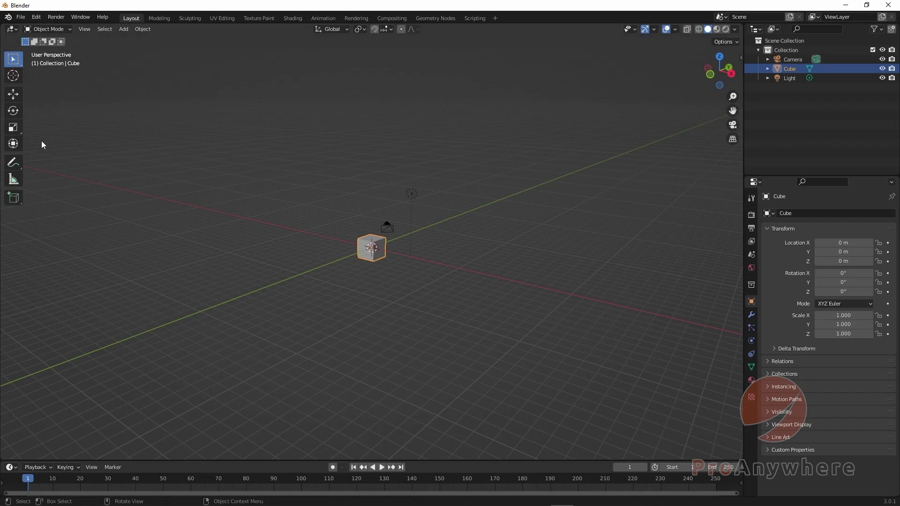
scroll(367, 239, up, 2)
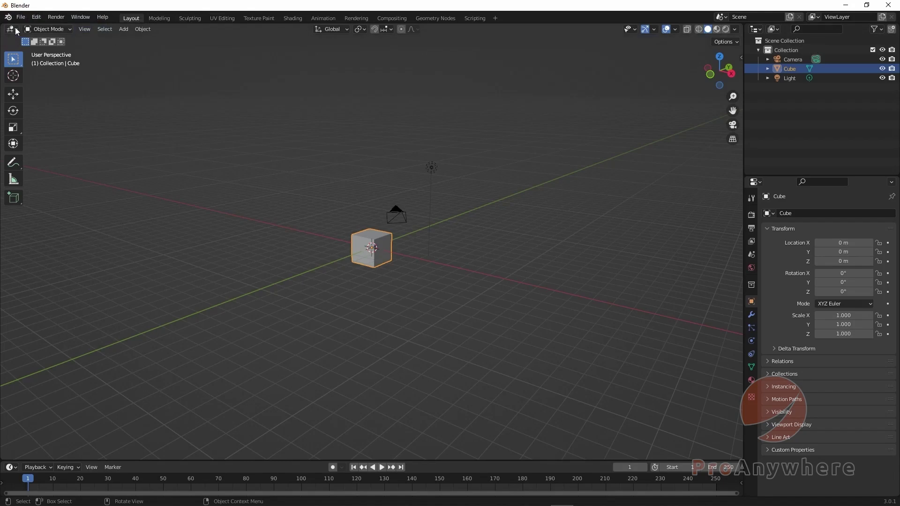
click(47, 29)
click(10, 29)
click(10, 29)
key(Escape)
Step: Switch the viewport to the standard Top viewpoint and orbit back to an angled perspective of the cube
click(81, 31)
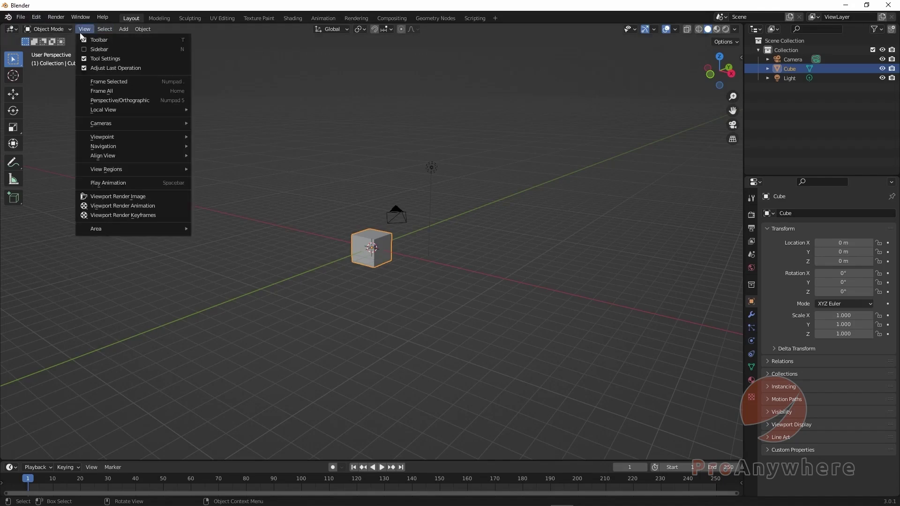
mouse_move(98, 124)
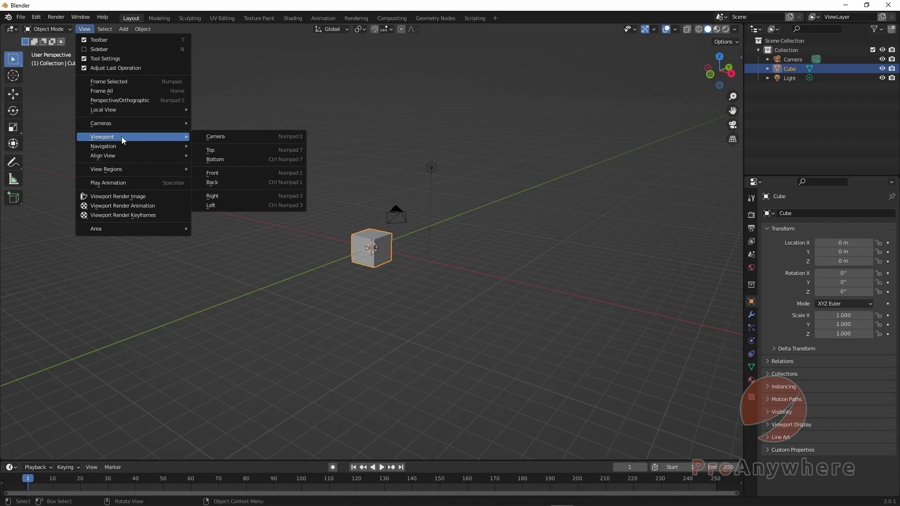
click(218, 149)
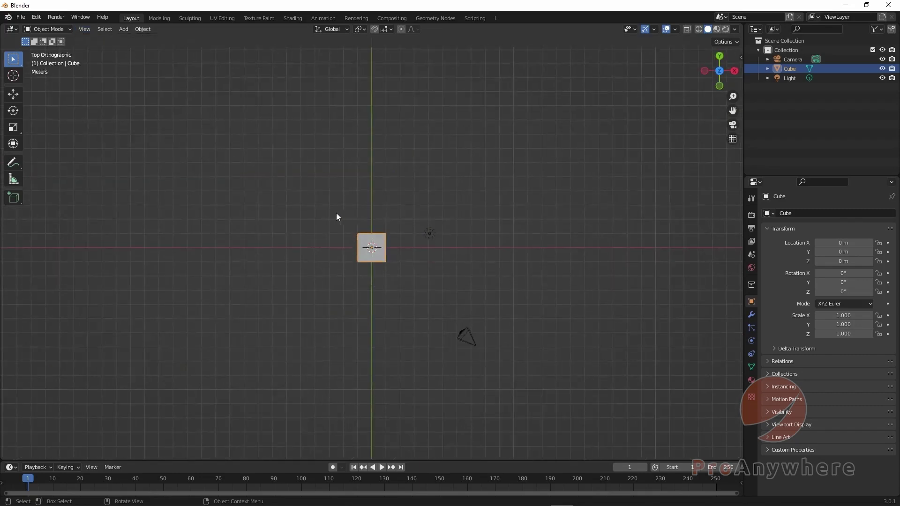
middle_drag(532, 196, 375, 245)
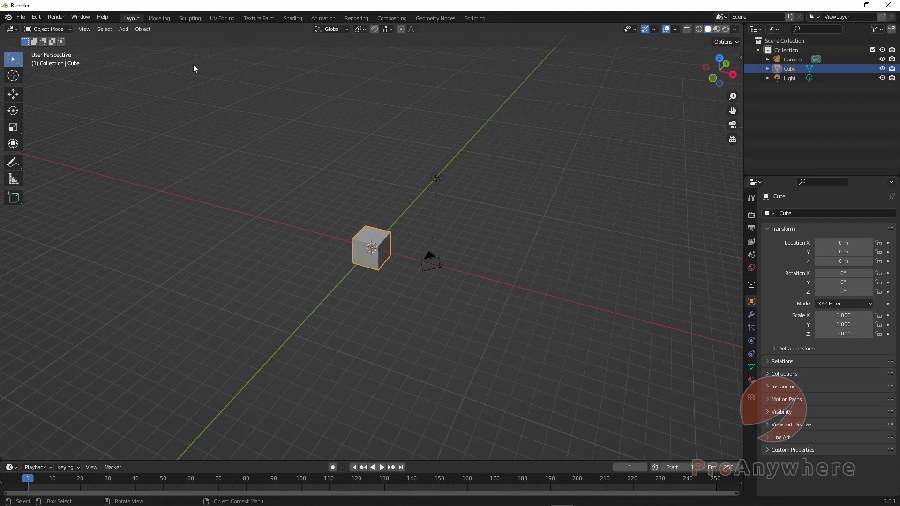
Step: Apply the Orbit Left navigation command twice to rotate the view around the cube
click(85, 29)
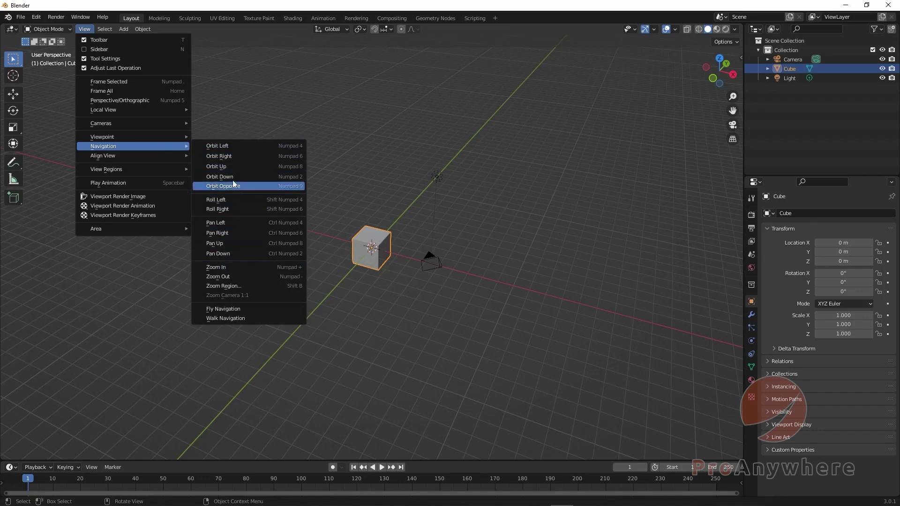
click(225, 146)
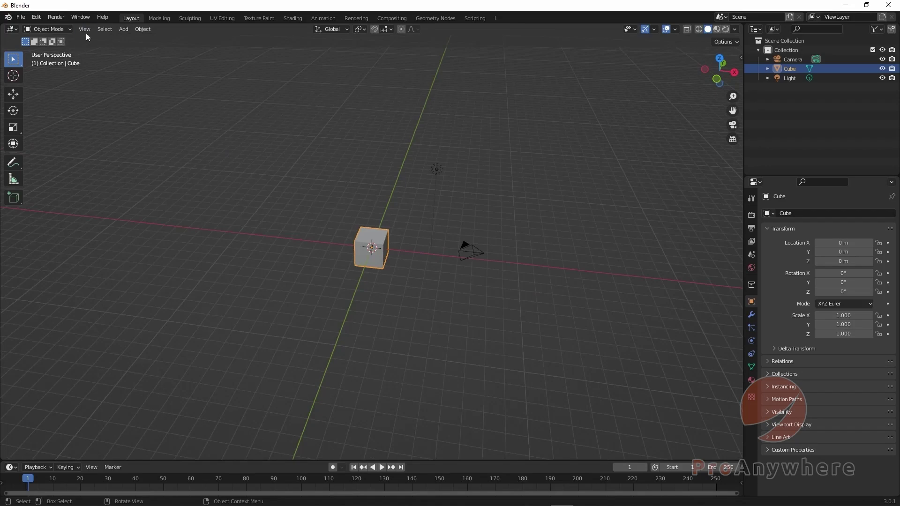
click(101, 30)
mouse_move(85, 29)
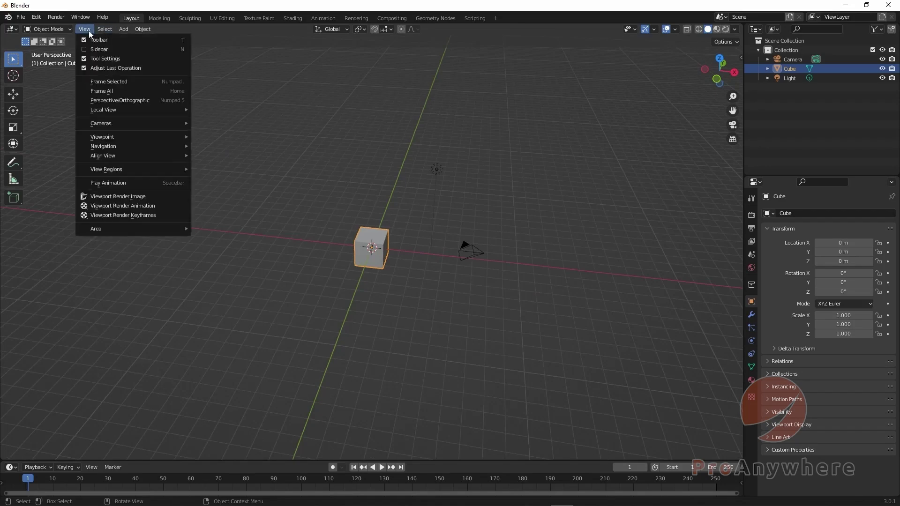
mouse_move(98, 146)
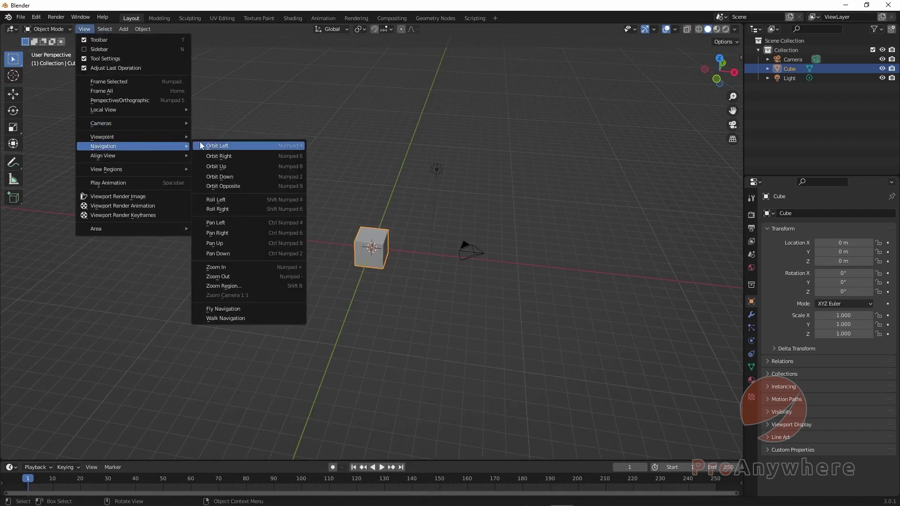
click(293, 145)
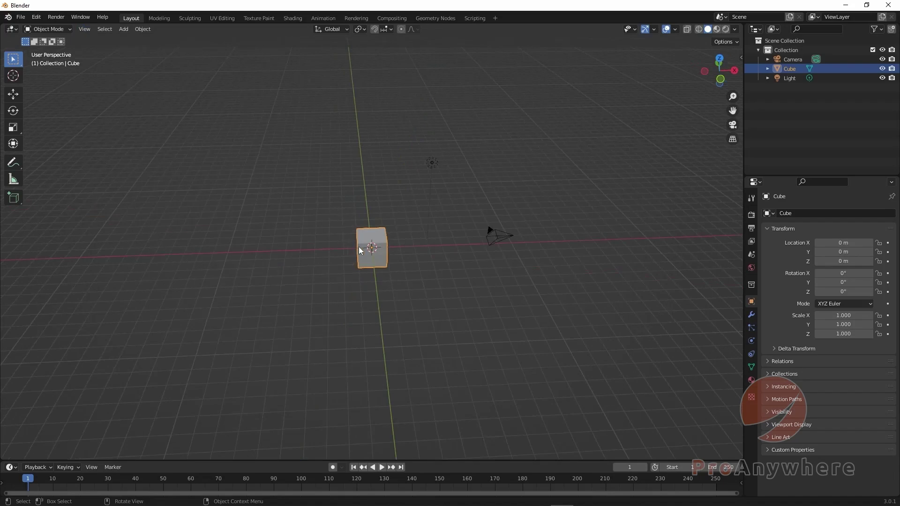
Step: Keep orbiting the view left in fixed increments, circling the cube until its X axis points toward the viewer
key(KP_4)
key(KP_4)
key(KP_4)
key(KP_4)
key(KP_4)
key(KP_4)
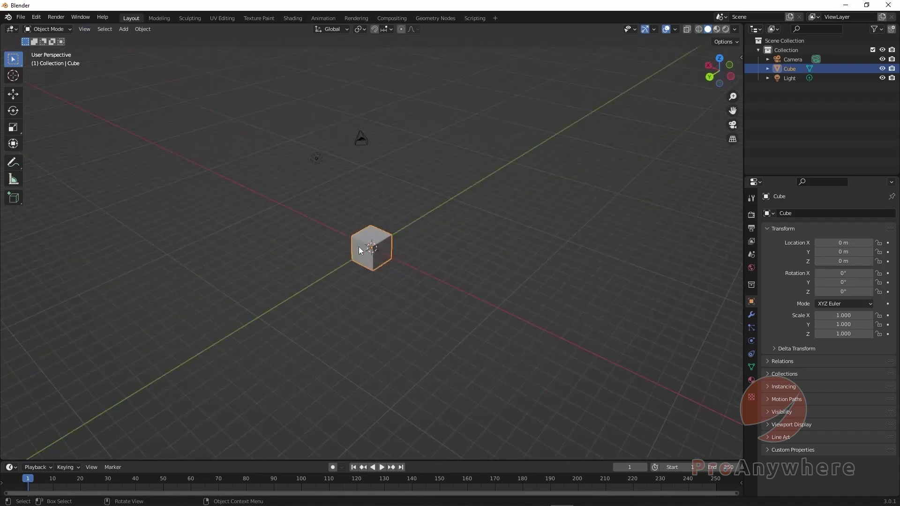
key(KP_4)
key(KP_4)
key(KP_4)
key(KP_4)
key(KP_4)
key(KP_4)
key(KP_4)
key(KP_4)
key(KP_4)
key(KP_4)
key(KP_4)
key(KP_4)
key(KP_4)
key(KP_4)
key(KP_4)
key(KP_4)
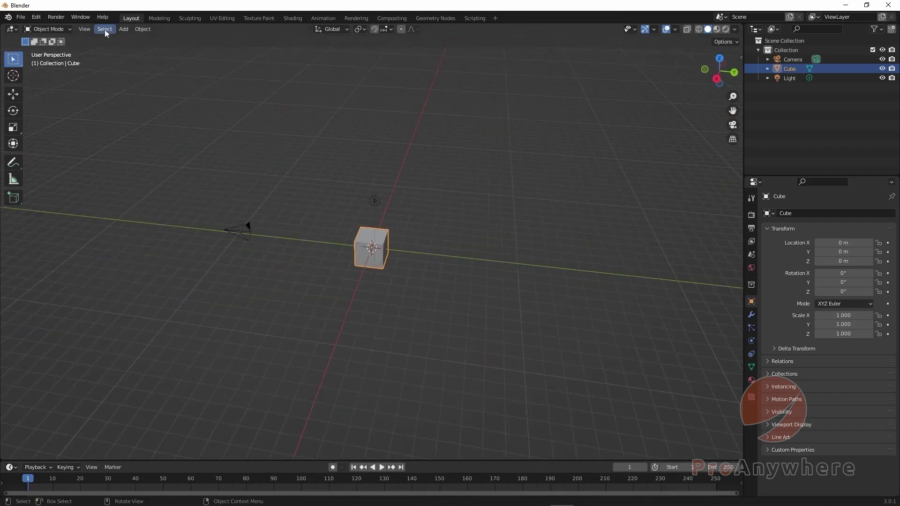
Step: Try the Zoom Region navigation command, leave it, and deselect the cube
click(85, 29)
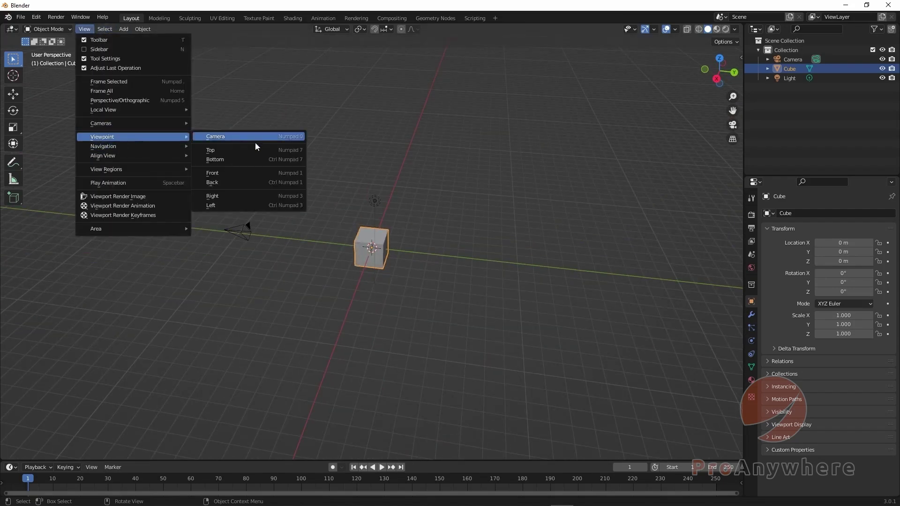
mouse_move(142, 146)
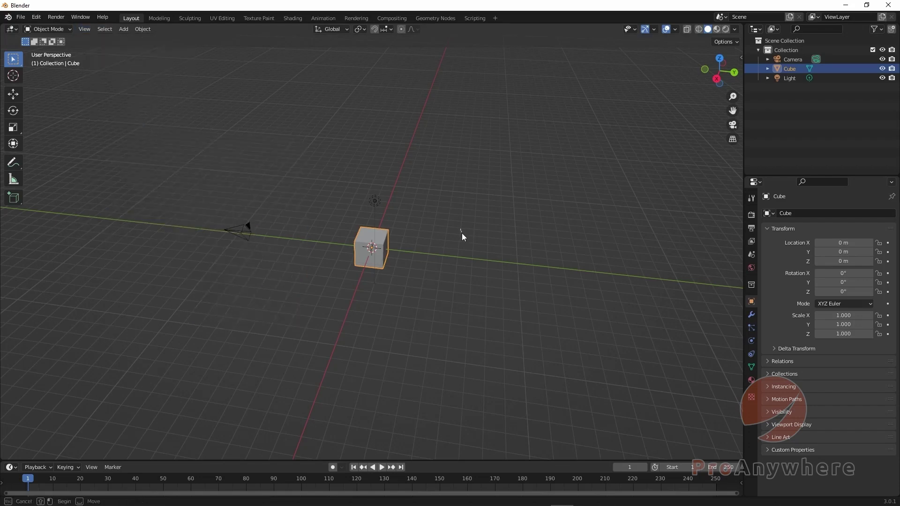
click(462, 233)
Step: Orbit freely around the deselected cube, zoom in close at a lower angle and zoom back out
middle_drag(373, 318, 341, 312)
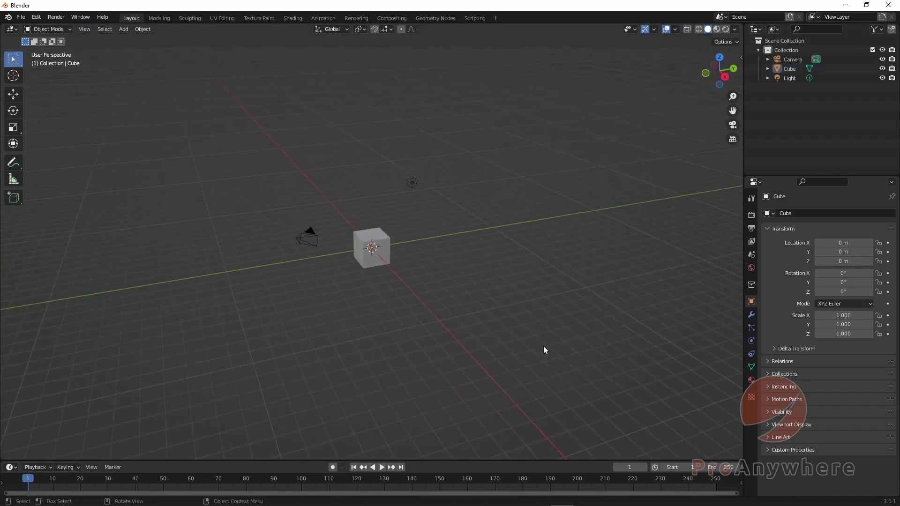
middle_drag(414, 286, 683, 151)
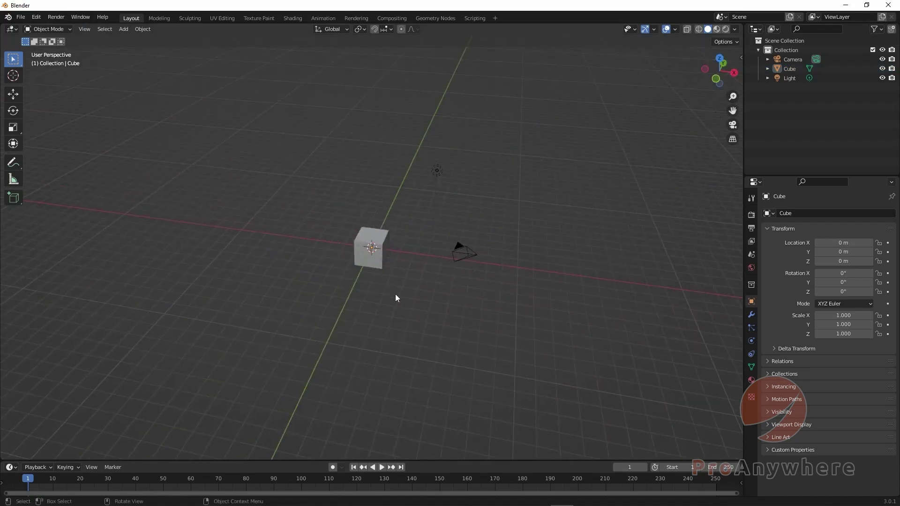
middle_drag(395, 298, 375, 282)
scroll(375, 283, up, 2)
scroll(378, 285, down, 3)
scroll(378, 285, up, 2)
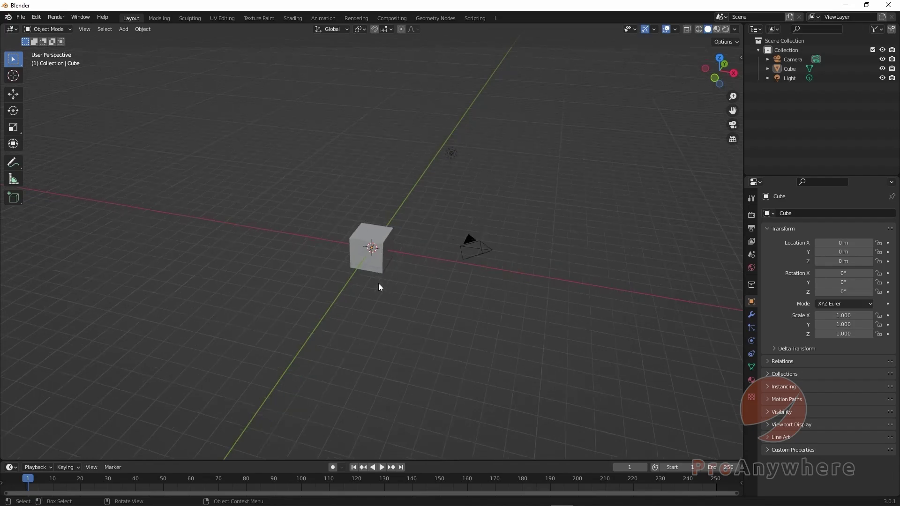
scroll(389, 283, up, 3)
middle_drag(409, 287, 417, 231)
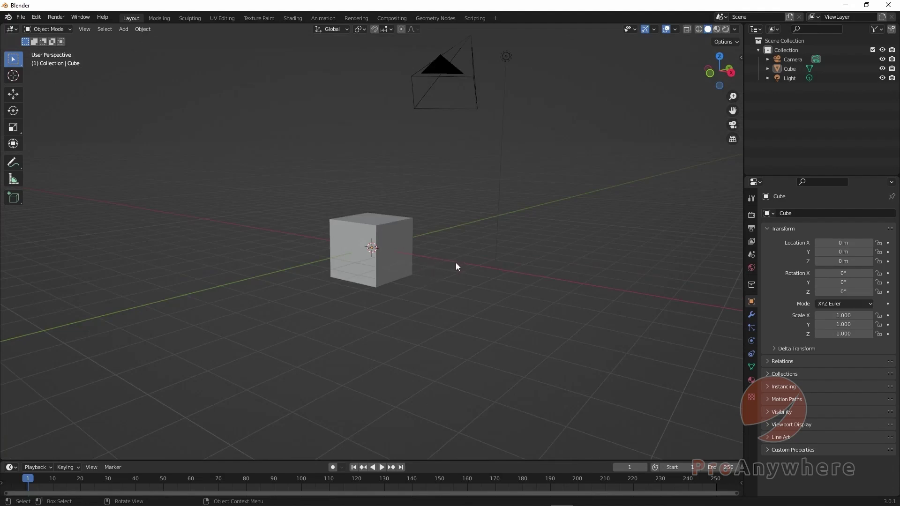
scroll(412, 278, down, 6)
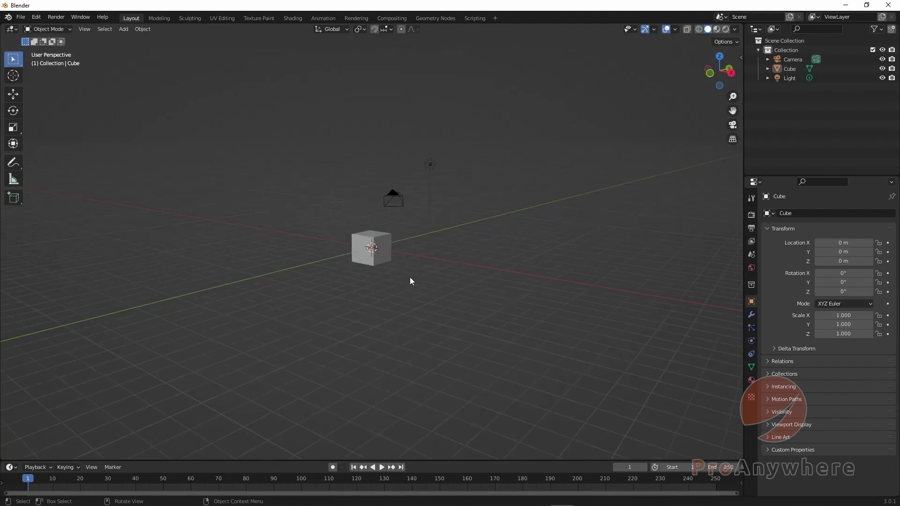
Step: Shift the cube slightly off-centre, zoom in and out on it, and finish close up with a small orbit
scroll(410, 277, up, 4)
mouse_move(413, 252)
middle_down()
mouse_move(373, 241)
mouse_move(398, 287)
mouse_move(422, 237)
mouse_move(409, 225)
mouse_move(419, 259)
mouse_move(416, 251)
mouse_move(484, 217)
mouse_move(395, 209)
mouse_move(423, 226)
mouse_move(418, 249)
mouse_move(444, 243)
mouse_move(434, 229)
mouse_move(426, 289)
mouse_move(427, 245)
middle_up()
scroll(421, 241, up, 5)
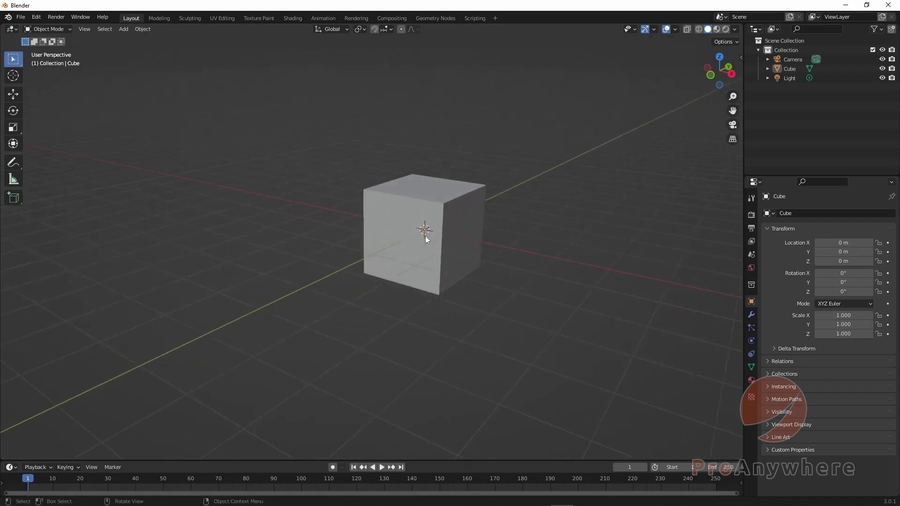
scroll(415, 236, down, 6)
scroll(413, 238, up, 1)
scroll(415, 236, down, 4)
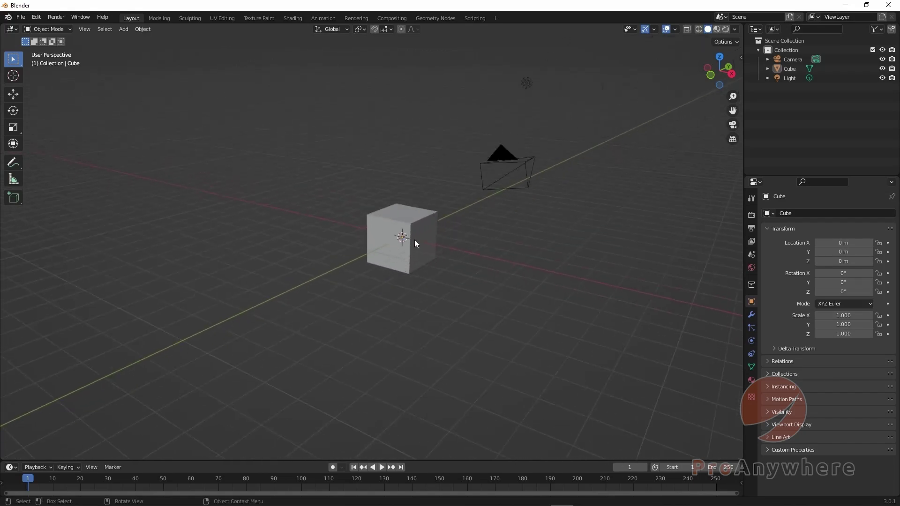
scroll(413, 238, up, 5)
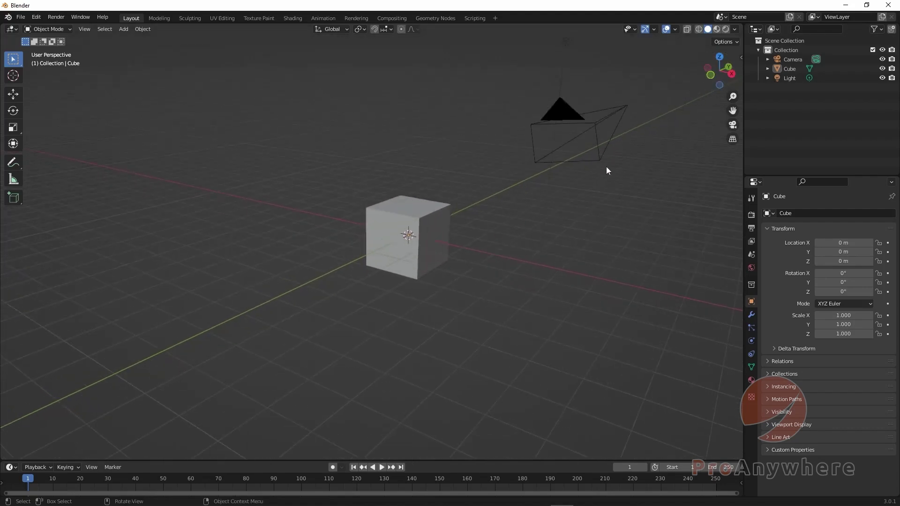
middle_drag(500, 223, 505, 215)
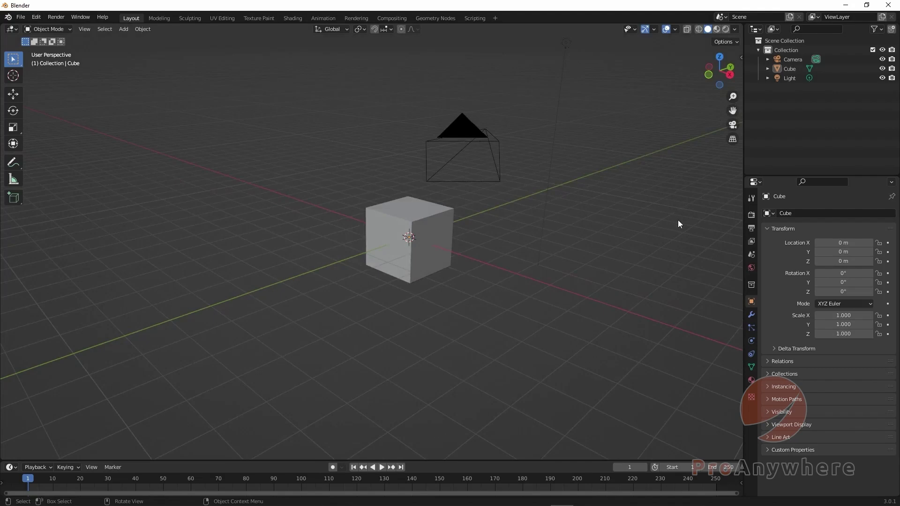